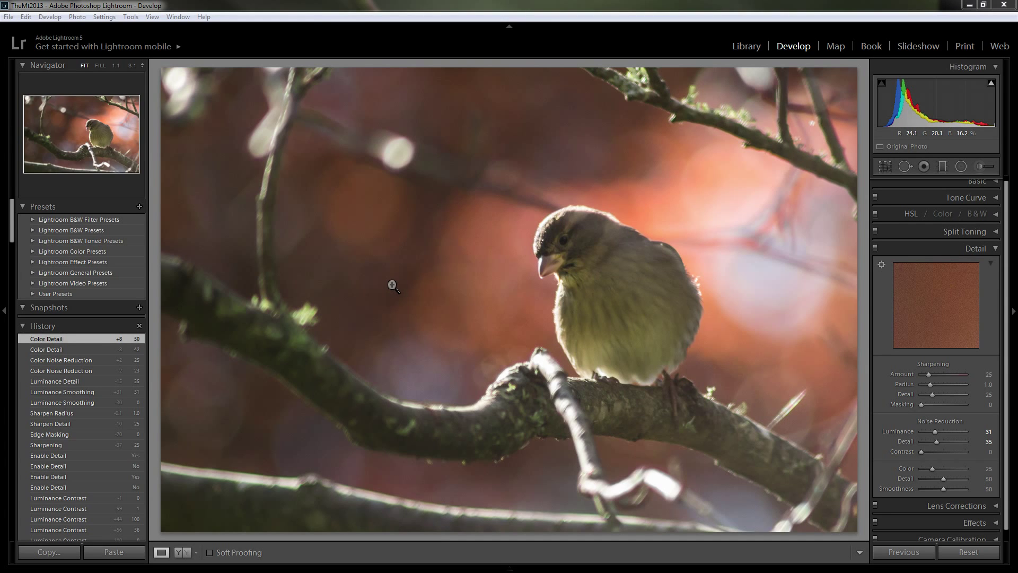
Reset Luminance noise reduction to 0 and view the background left of the beak at 1:1
{"action": "double_click", "coordinate": [937, 430]}
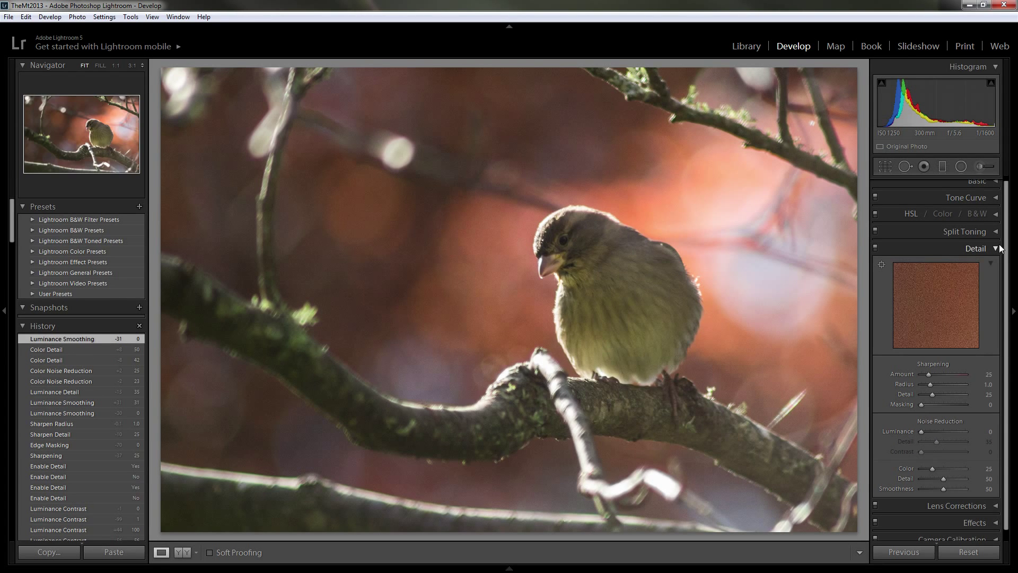
{"action": "scroll", "coordinate": [975, 254], "scroll_direction": "up", "scroll_amount": 1}
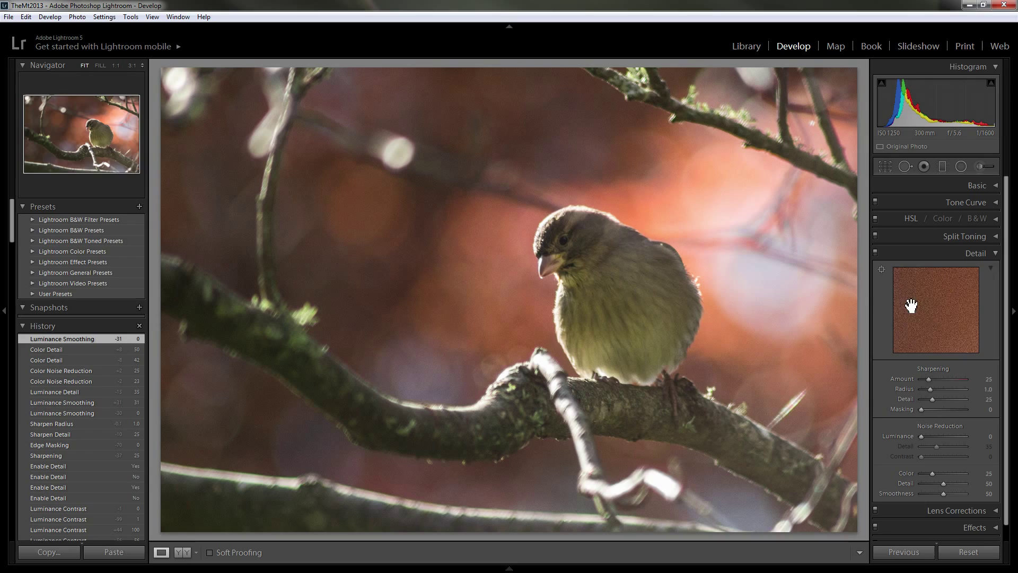
{"action": "left_click", "coordinate": [439, 261]}
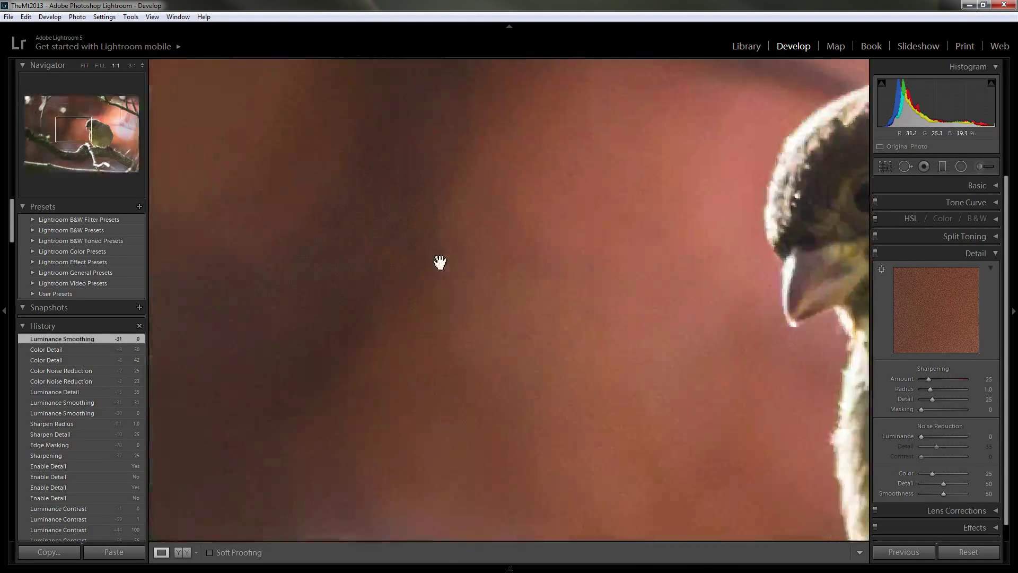
Back at full view, aim the Detail panel preview at the blurred background
{"action": "left_click", "coordinate": [568, 252]}
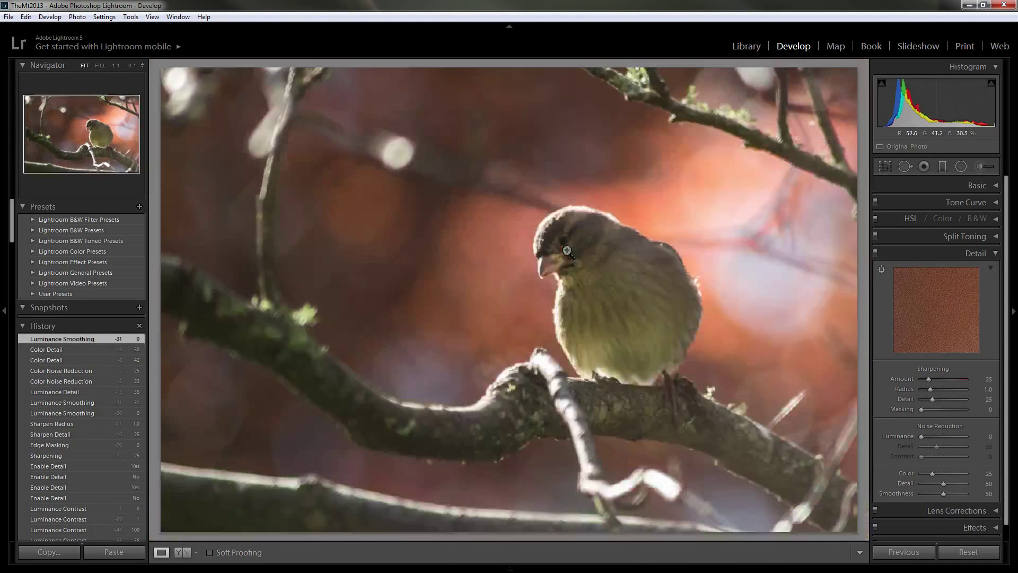
{"action": "left_click", "coordinate": [882, 270]}
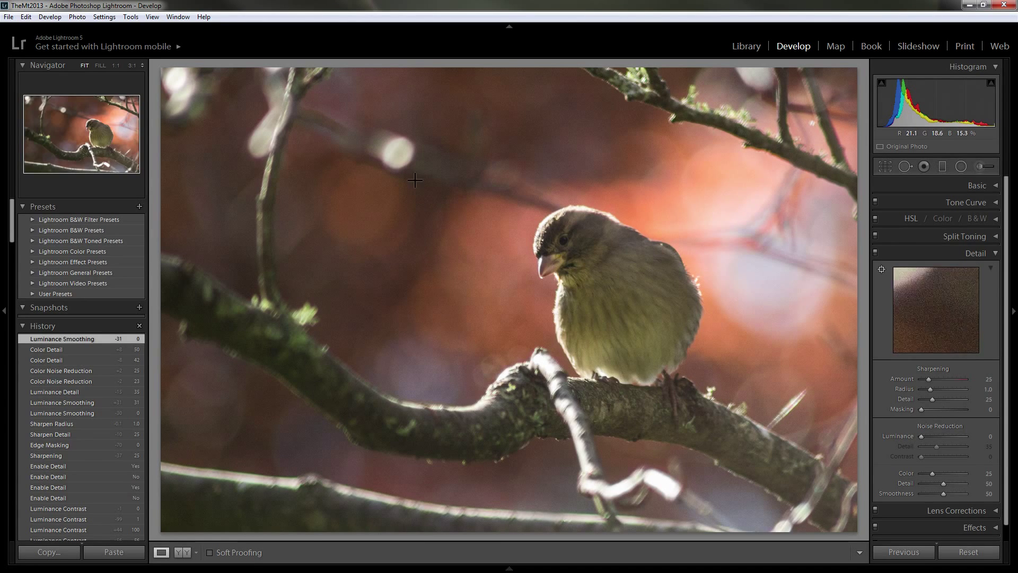
{"action": "left_click", "coordinate": [443, 257]}
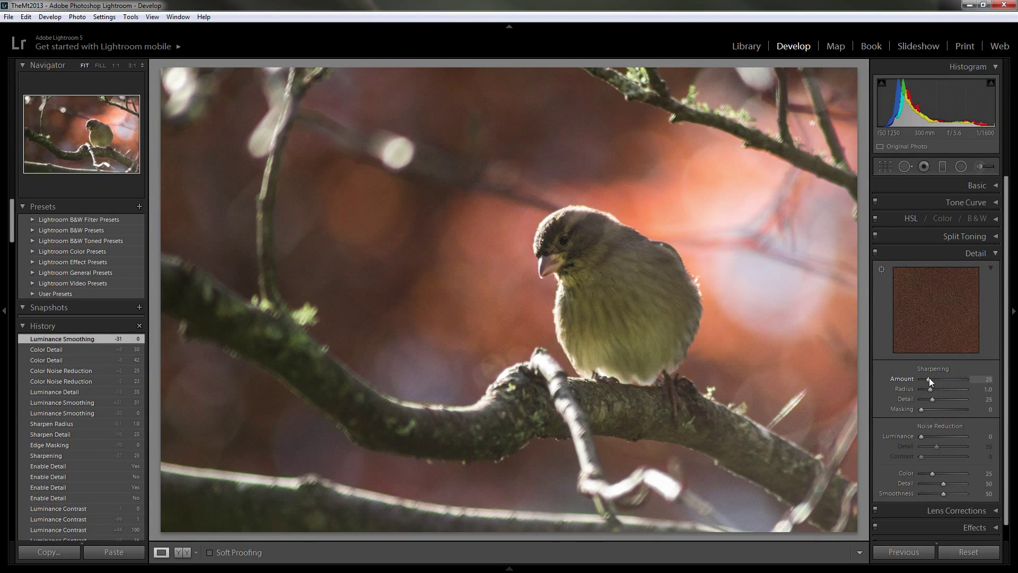
{"action": "left_click_drag", "start_coordinate": [929, 377], "coordinate": [918, 378]}
{"action": "key", "text": "Return"}
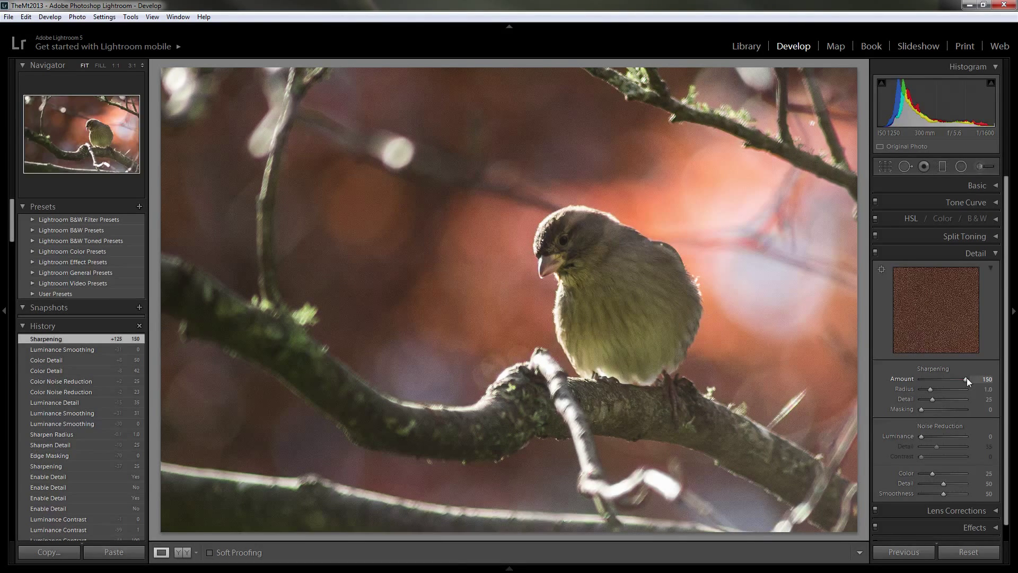
{"action": "left_click_drag", "start_coordinate": [965, 378], "coordinate": [934, 378]}
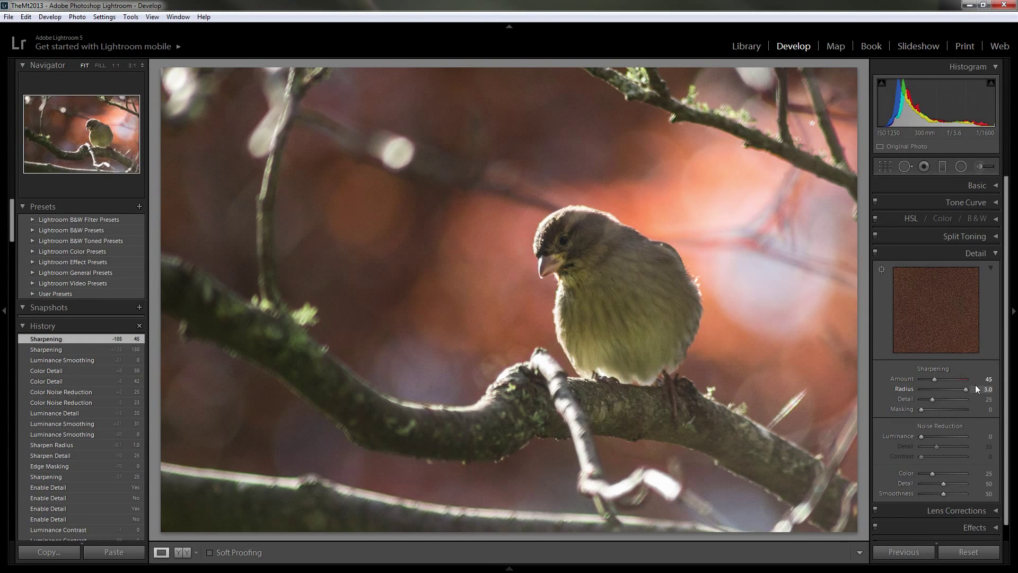
{"action": "left_click_drag", "start_coordinate": [977, 386], "coordinate": [977, 386]}
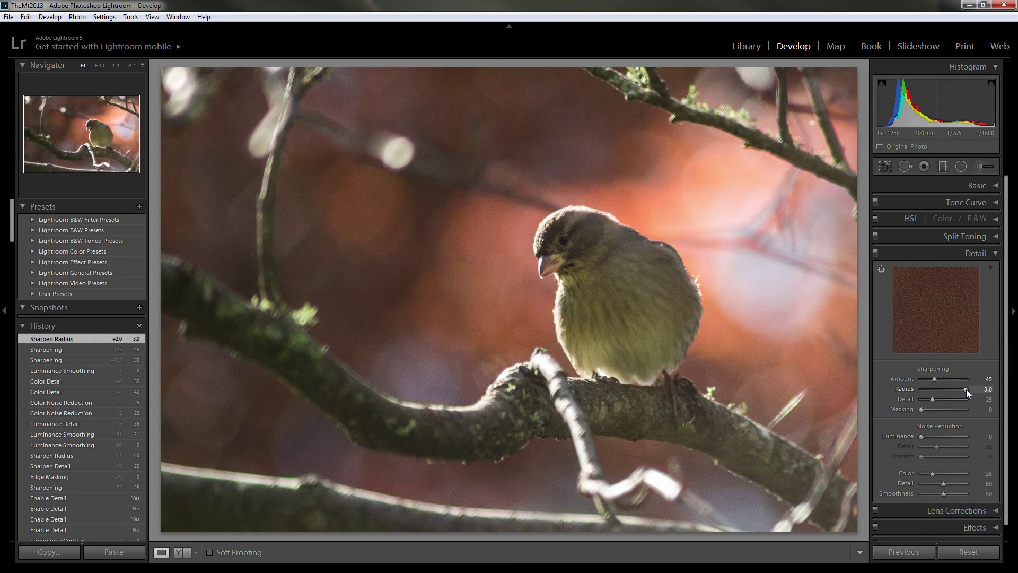
{"action": "left_click_drag", "start_coordinate": [969, 388], "coordinate": [936, 389]}
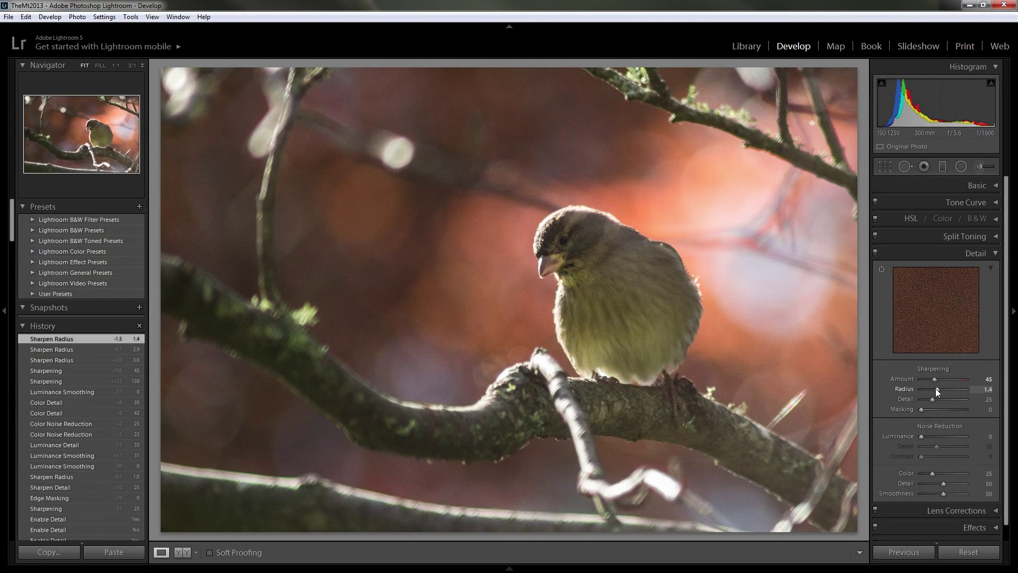
{"action": "double_click", "coordinate": [936, 389]}
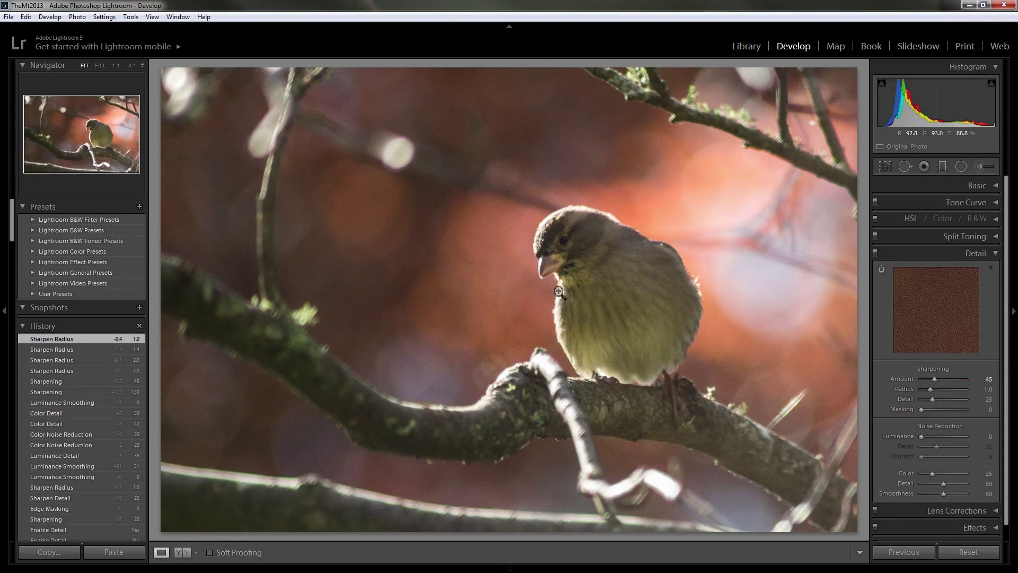
{"action": "left_click_drag", "start_coordinate": [931, 398], "coordinate": [929, 399]}
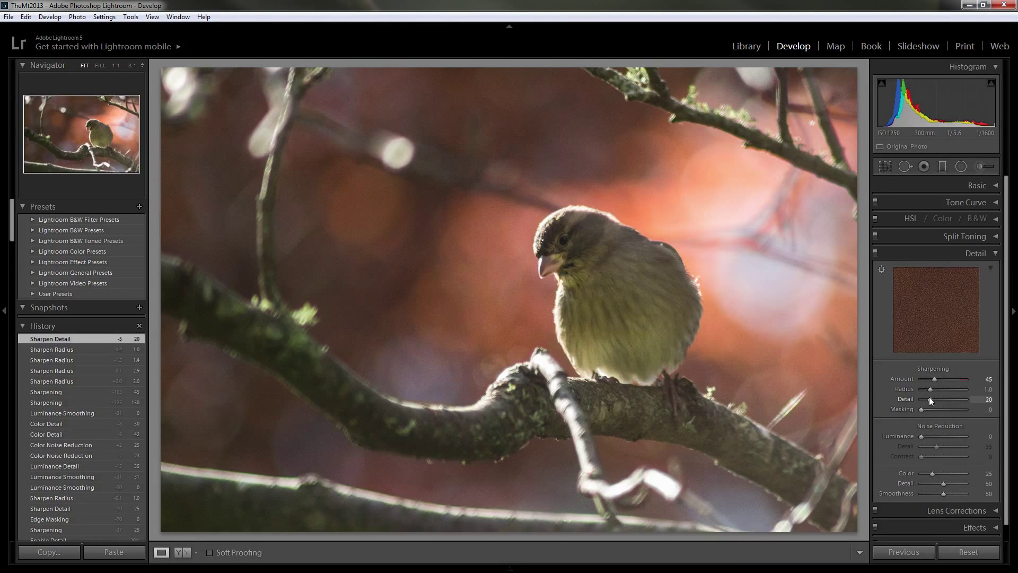
{"action": "left_click_drag", "start_coordinate": [956, 399], "coordinate": [956, 399]}
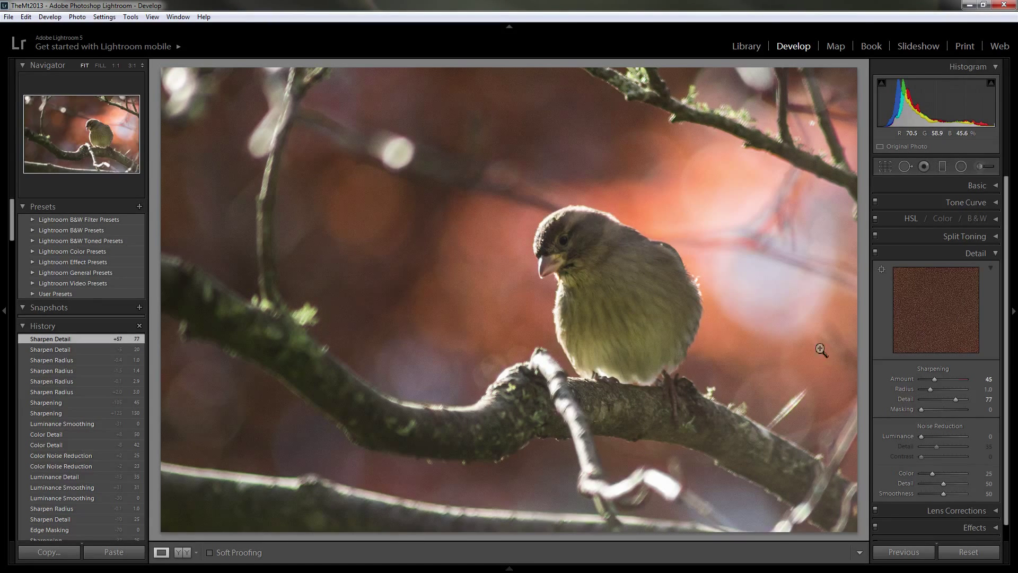
{"action": "double_click", "coordinate": [956, 399]}
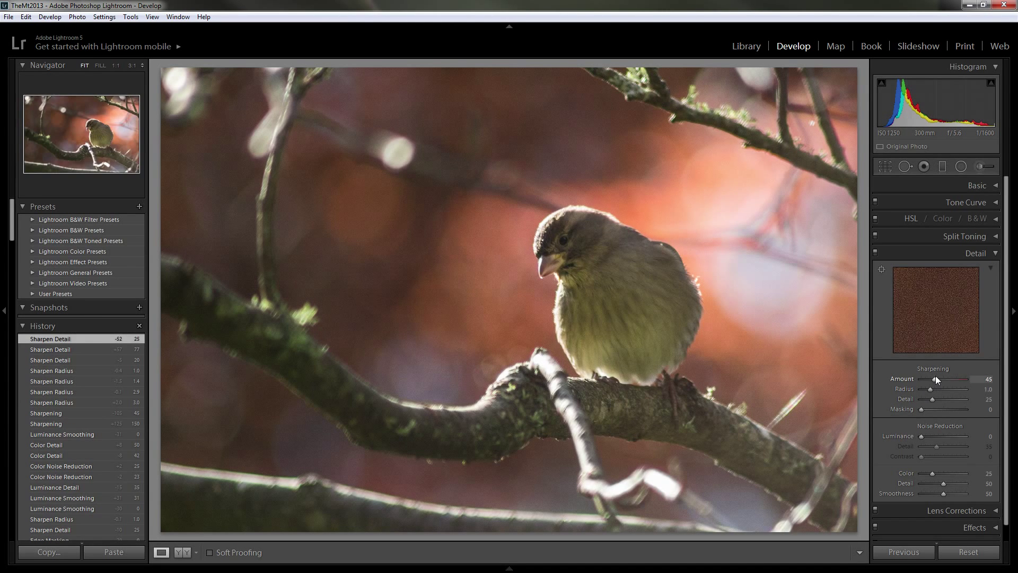
{"action": "double_click", "coordinate": [935, 377]}
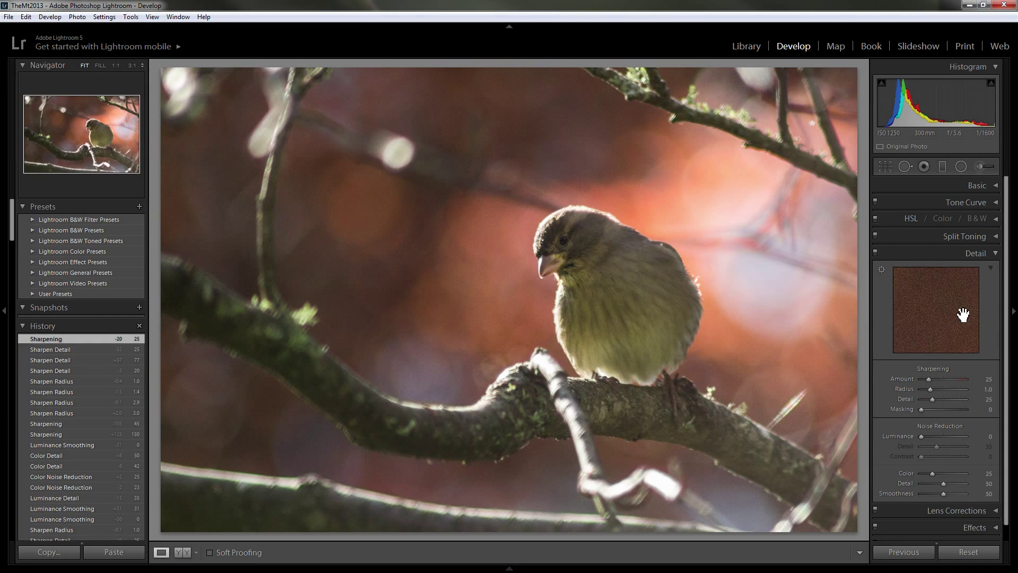
Zoom the bird photo to 1:1 on the blurred background to inspect its noise
{"action": "left_click", "coordinate": [354, 309]}
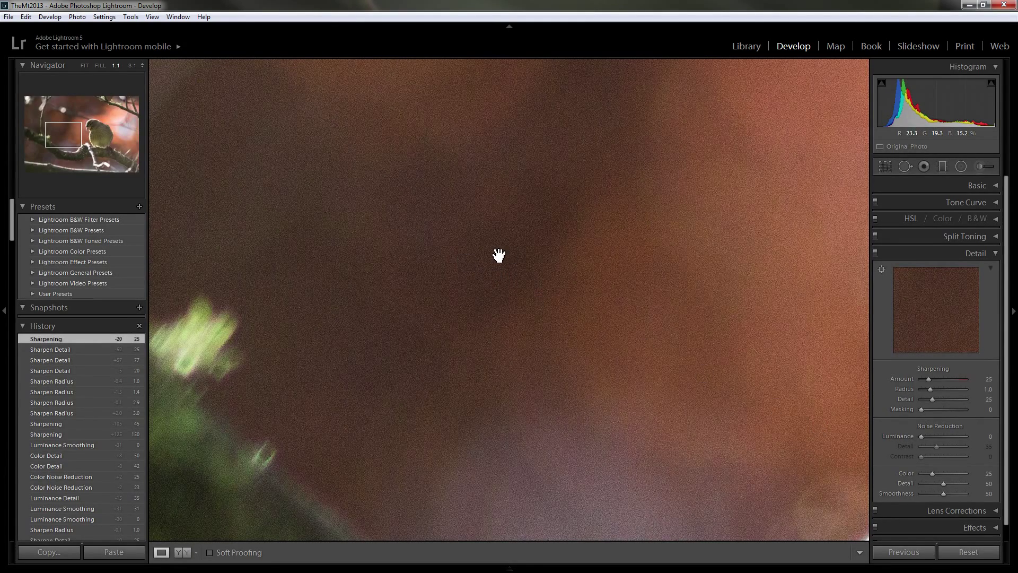
At 1:1 near the beak, compare colour noise reduction at 0, then restore it to 25
{"action": "left_click", "coordinate": [520, 263]}
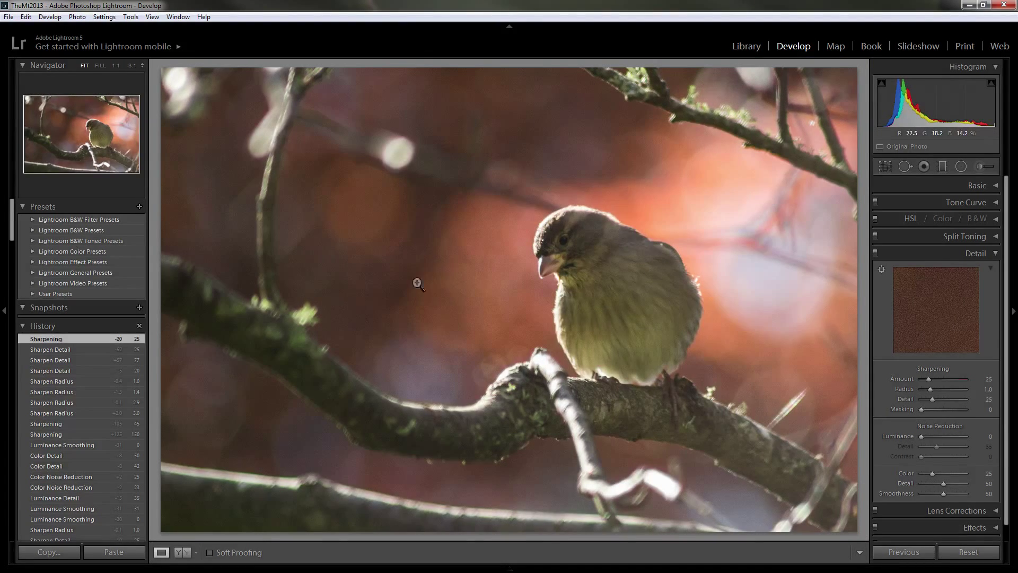
{"action": "left_click", "coordinate": [429, 271]}
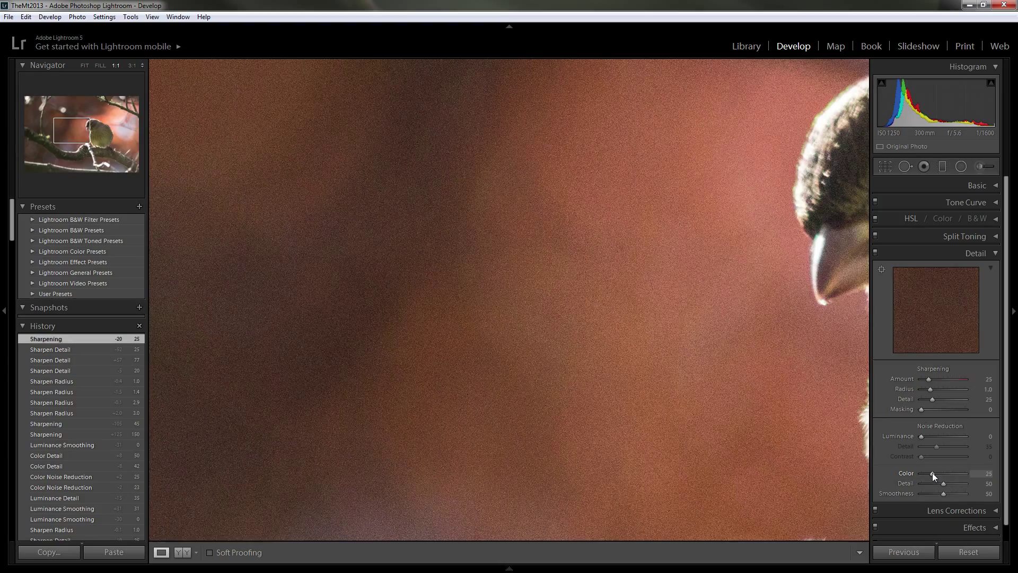
{"action": "left_click_drag", "start_coordinate": [933, 473], "coordinate": [870, 469]}
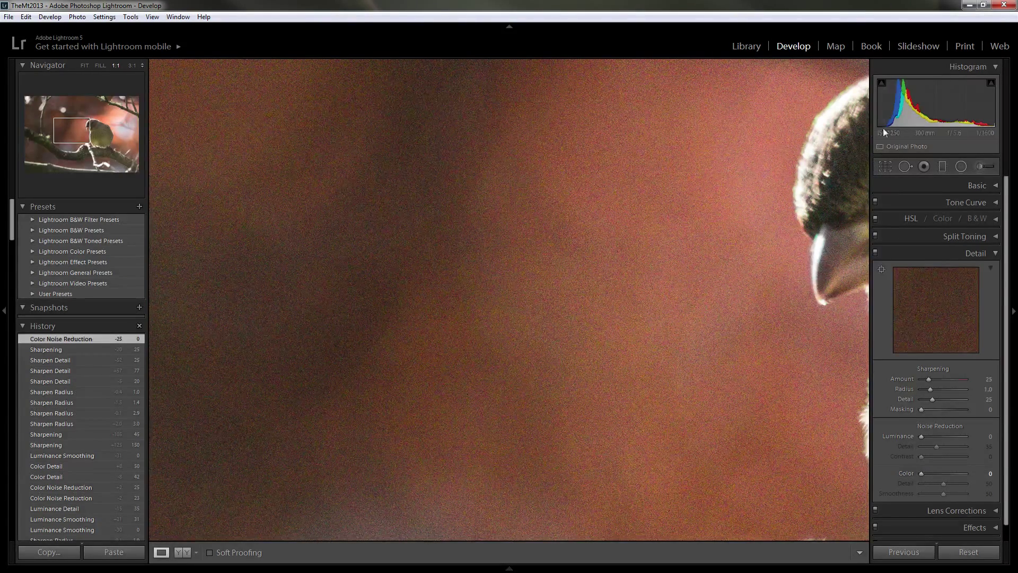
{"action": "double_click", "coordinate": [922, 474]}
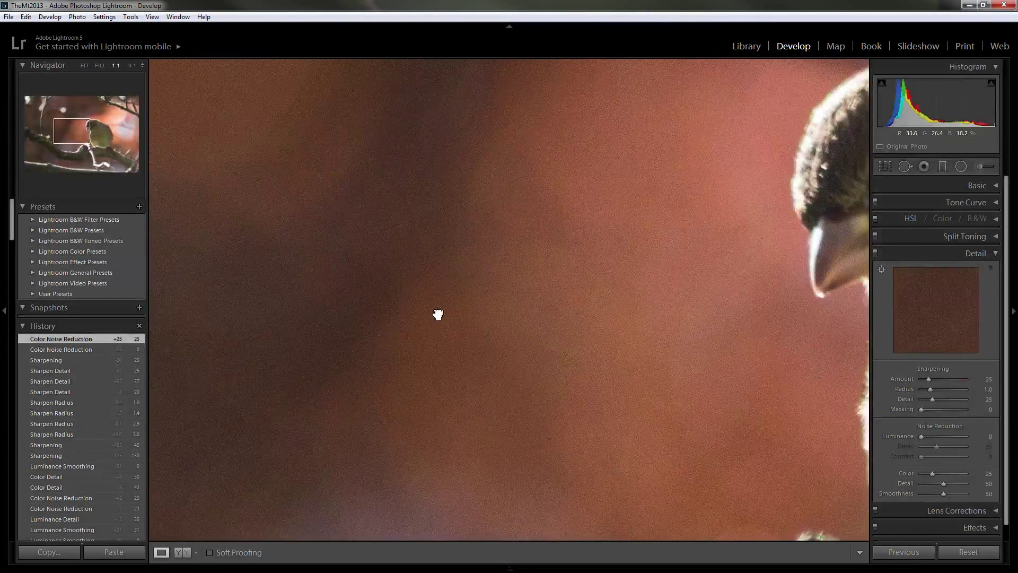
{"action": "left_click", "coordinate": [438, 312]}
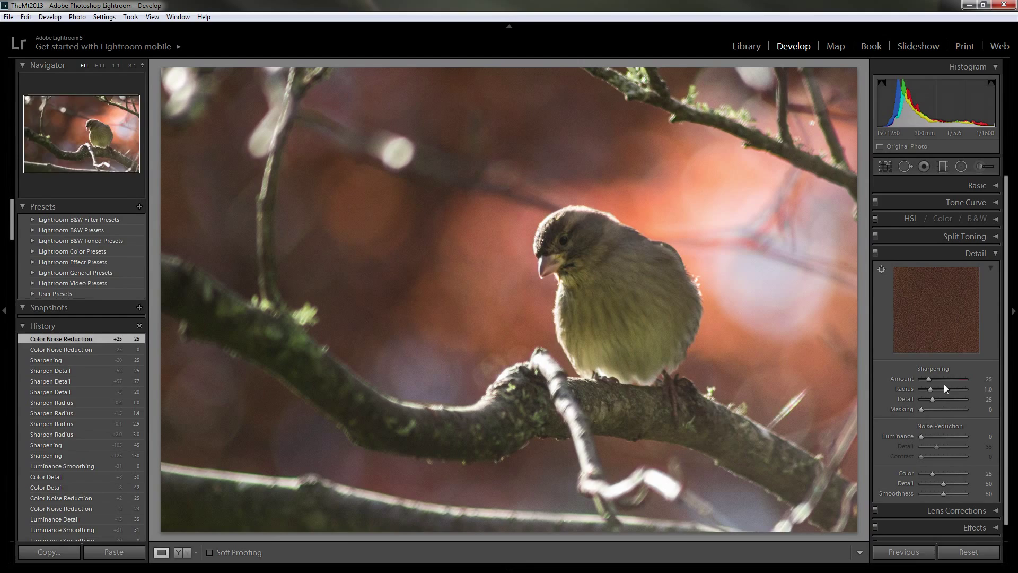
Zoom 1:1 on the bird's head and set Sharpening Amount 37, Radius 1.5, Detail 39
{"action": "left_click", "coordinate": [542, 245]}
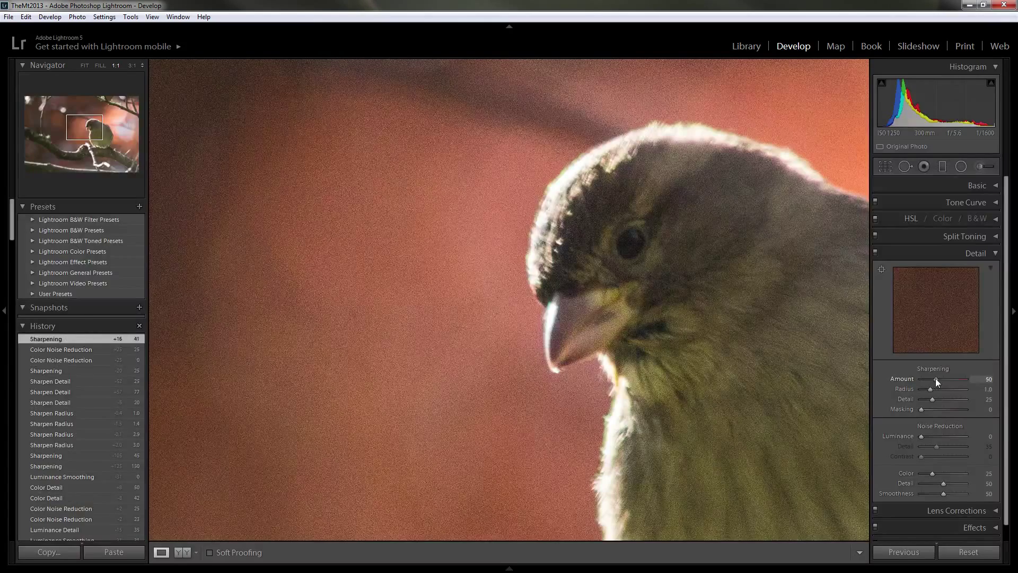
{"action": "left_click_drag", "start_coordinate": [936, 378], "coordinate": [939, 379]}
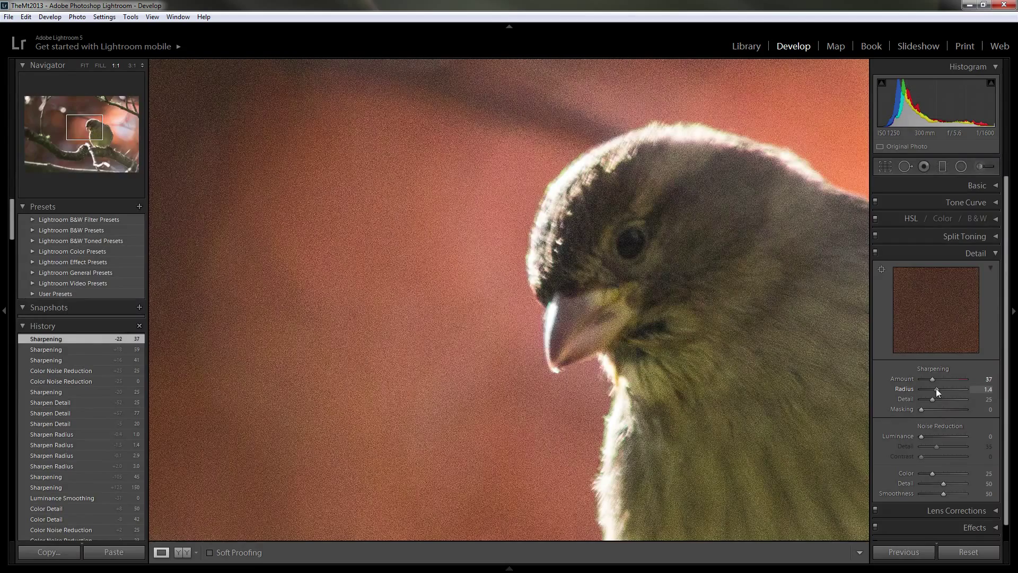
{"action": "left_click_drag", "start_coordinate": [936, 389], "coordinate": [938, 389]}
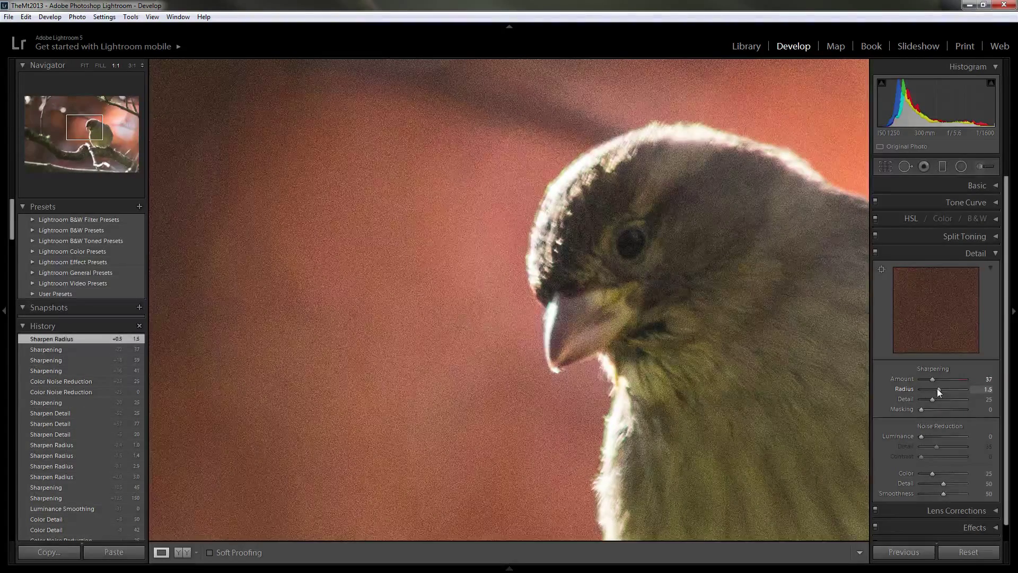
{"action": "left_click_drag", "start_coordinate": [933, 398], "coordinate": [937, 399]}
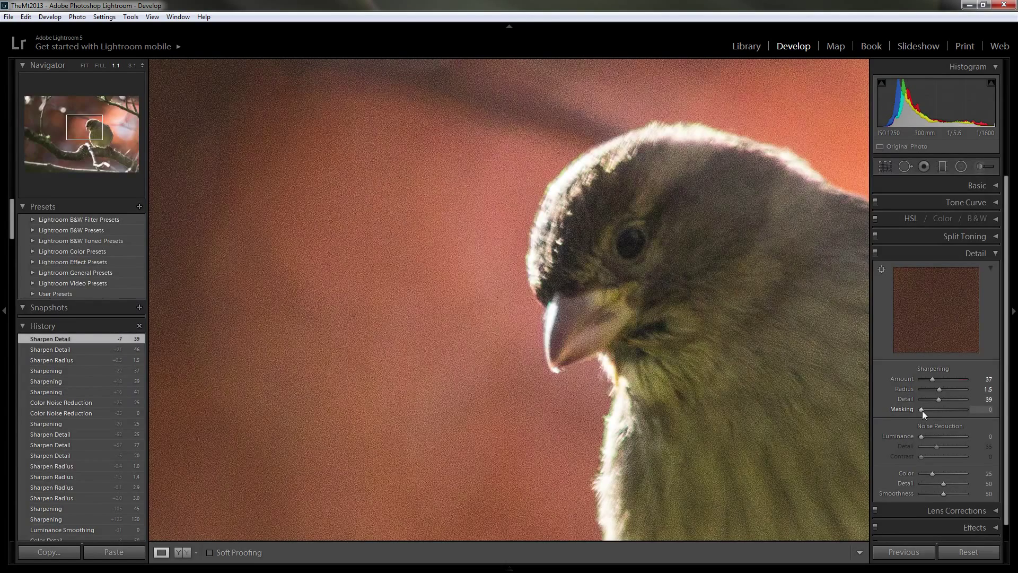
Fit the whole photo, try sharpening Masking at 100, then reset Masking to 0
{"action": "left_click", "coordinate": [528, 292]}
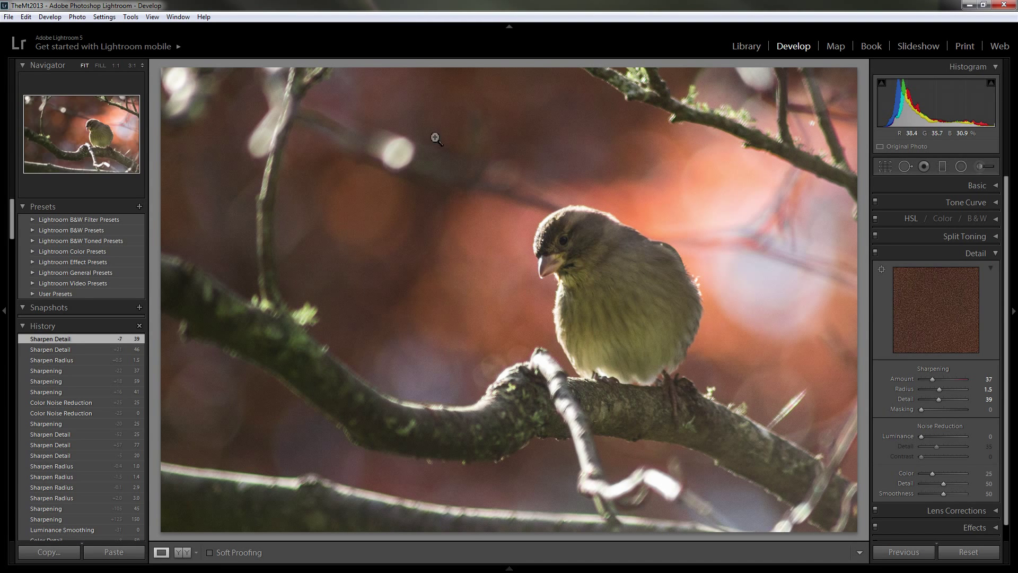
{"action": "left_click", "coordinate": [438, 271]}
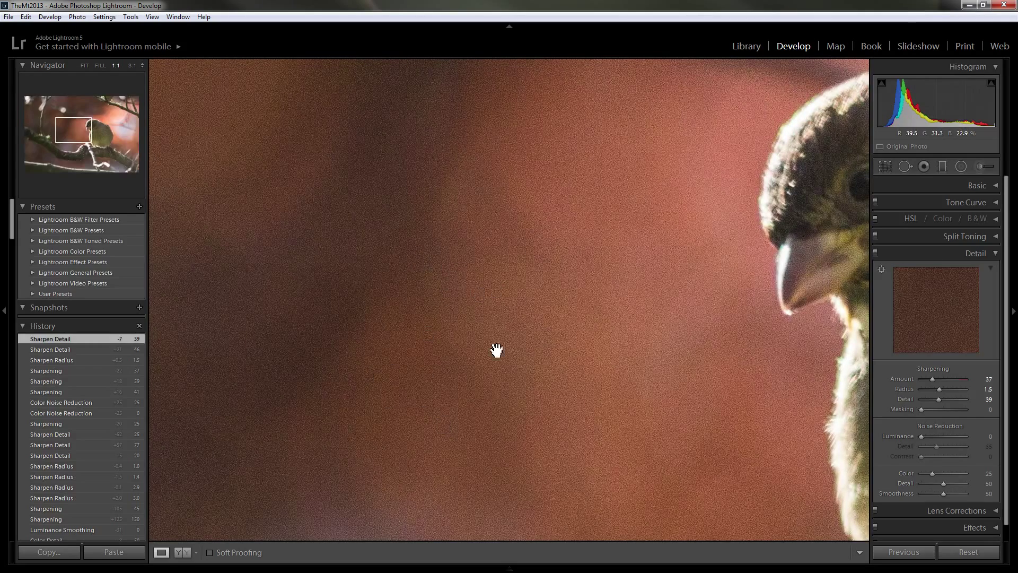
{"action": "left_click", "coordinate": [435, 335]}
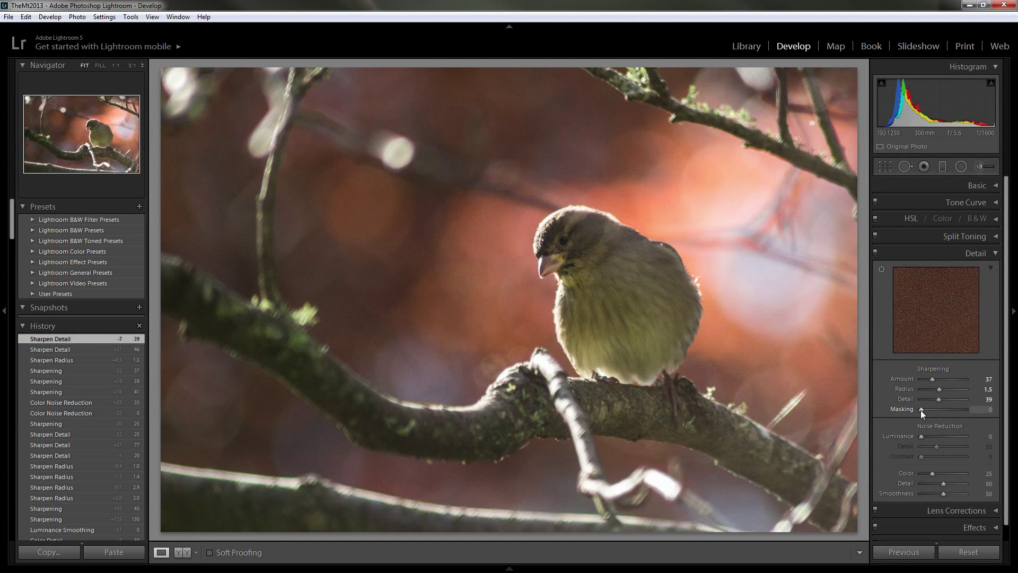
{"action": "left_click_drag", "start_coordinate": [953, 412], "coordinate": [972, 411]}
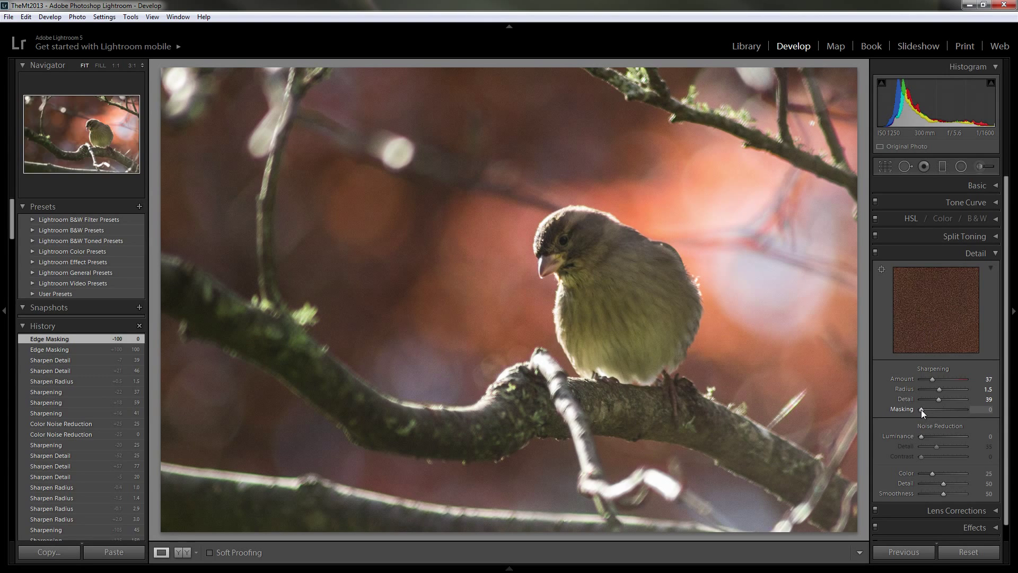
{"action": "left_click_drag", "start_coordinate": [921, 409], "coordinate": [964, 409]}
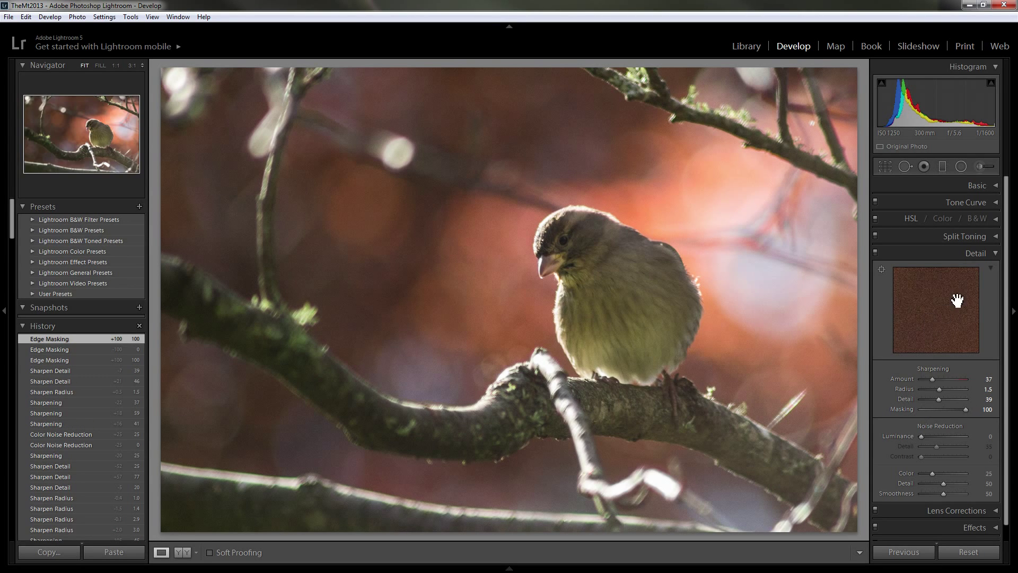
{"action": "double_click", "coordinate": [903, 410]}
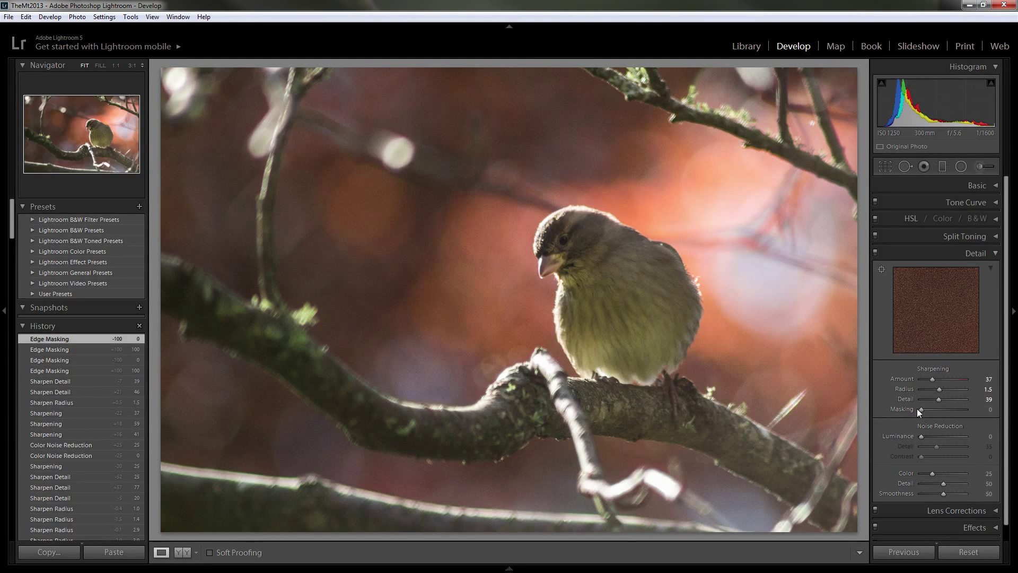
Alt-drag sharpening Masking to 65 while watching the edge mask preview
{"action": "key", "text": "alt"}
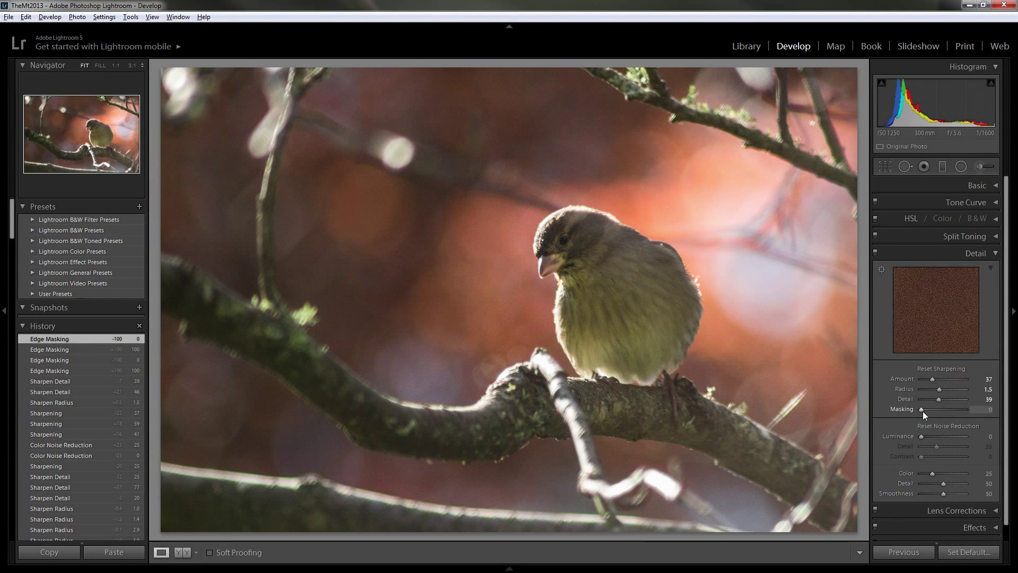
{"action": "left_click_drag", "start_coordinate": [921, 408], "coordinate": [920, 408]}
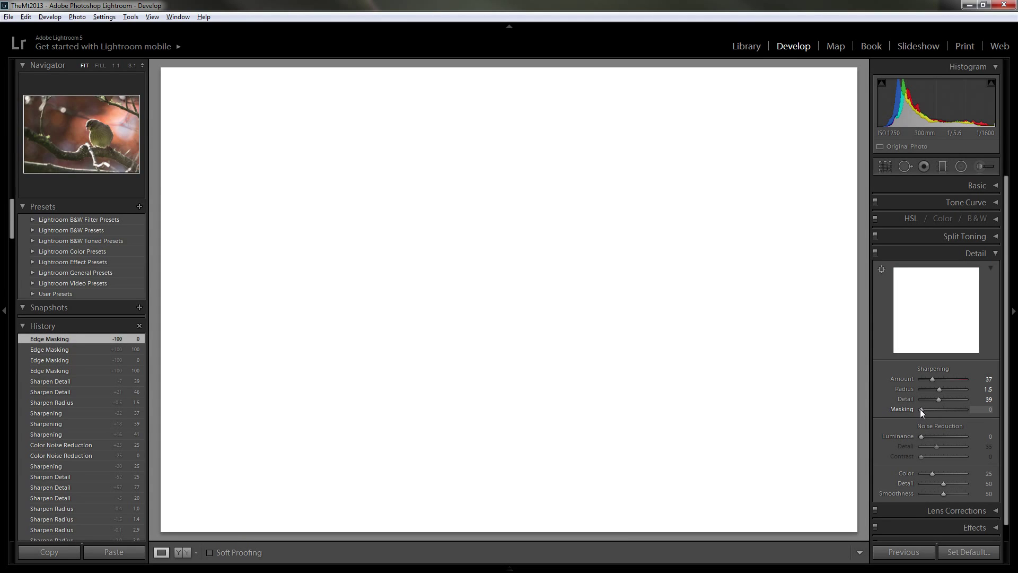
{"action": "left_click_drag", "start_coordinate": [921, 409], "coordinate": [946, 403]}
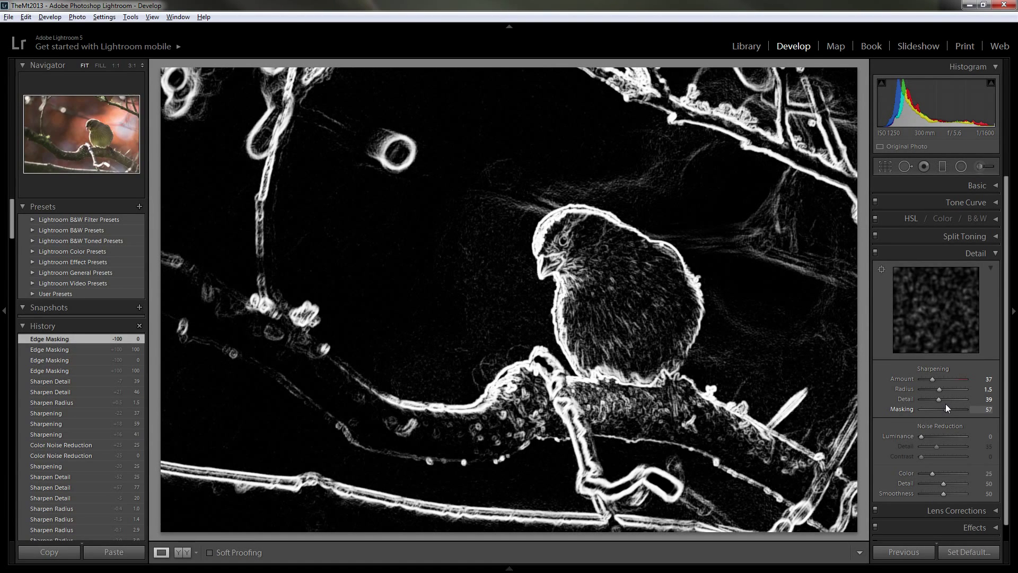
{"action": "left_click_drag", "start_coordinate": [946, 403], "coordinate": [947, 403]}
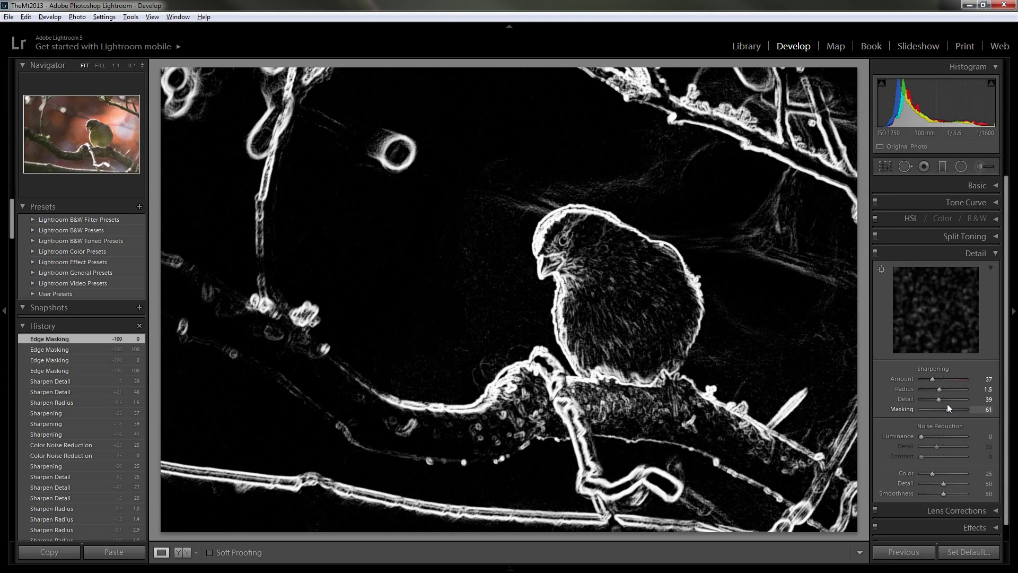
{"action": "left_click_drag", "start_coordinate": [947, 403], "coordinate": [949, 403]}
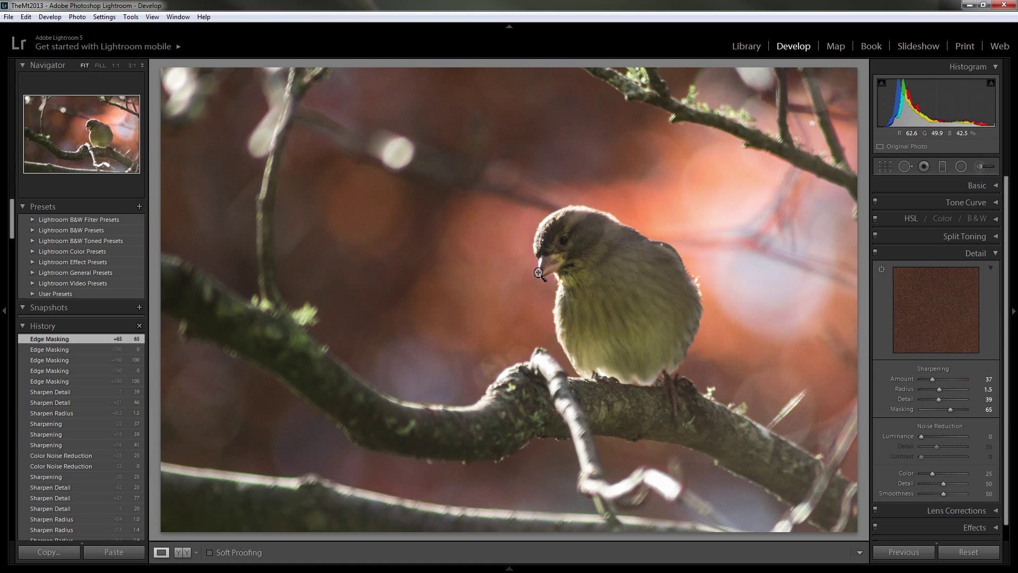
Refine sharpening to Amount 39, Radius 1.6 and Detail 43 using the grayscale previews
{"action": "left_click", "coordinate": [933, 378], "text": "alt"}
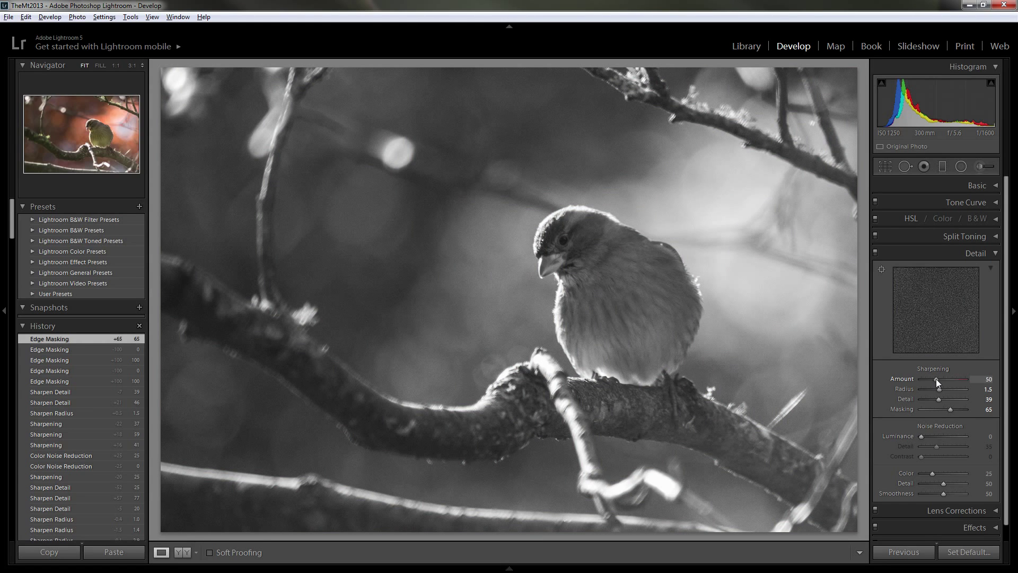
{"action": "left_click_drag", "start_coordinate": [940, 379], "coordinate": [933, 378]}
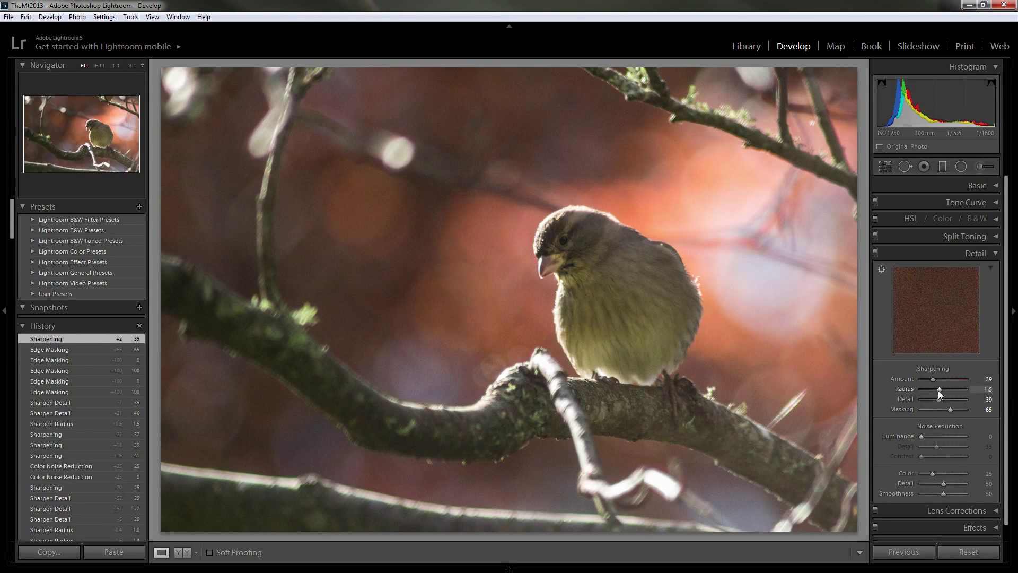
{"action": "left_click", "coordinate": [939, 390], "text": "alt"}
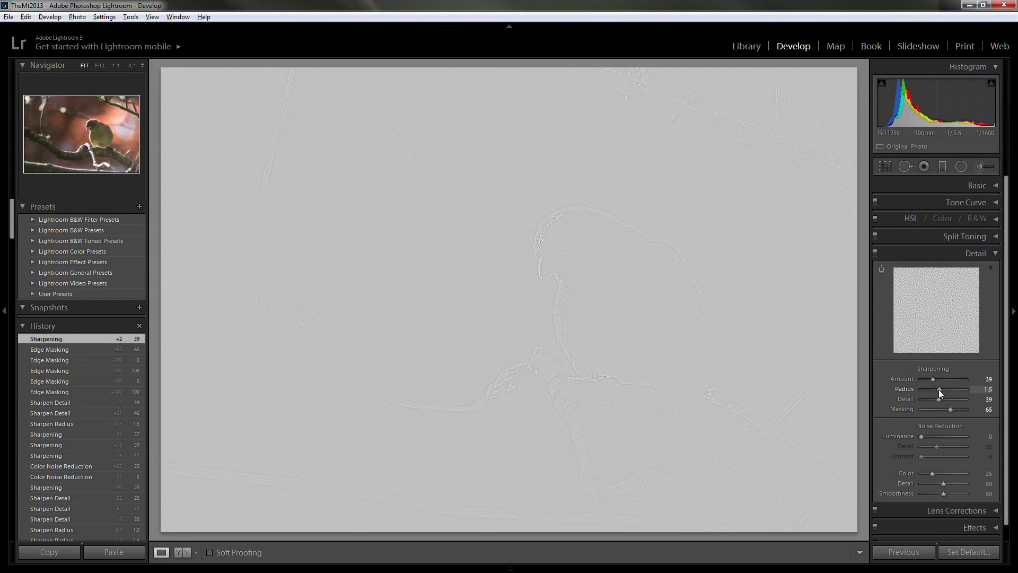
{"action": "mouse_move", "coordinate": [939, 390]}
{"action": "left_mouse_down"}
{"action": "mouse_move", "coordinate": [988, 390]}
{"action": "mouse_move", "coordinate": [877, 392]}
{"action": "mouse_move", "coordinate": [937, 391]}
{"action": "left_mouse_up"}
{"action": "left_click_drag", "start_coordinate": [940, 387], "coordinate": [939, 387]}
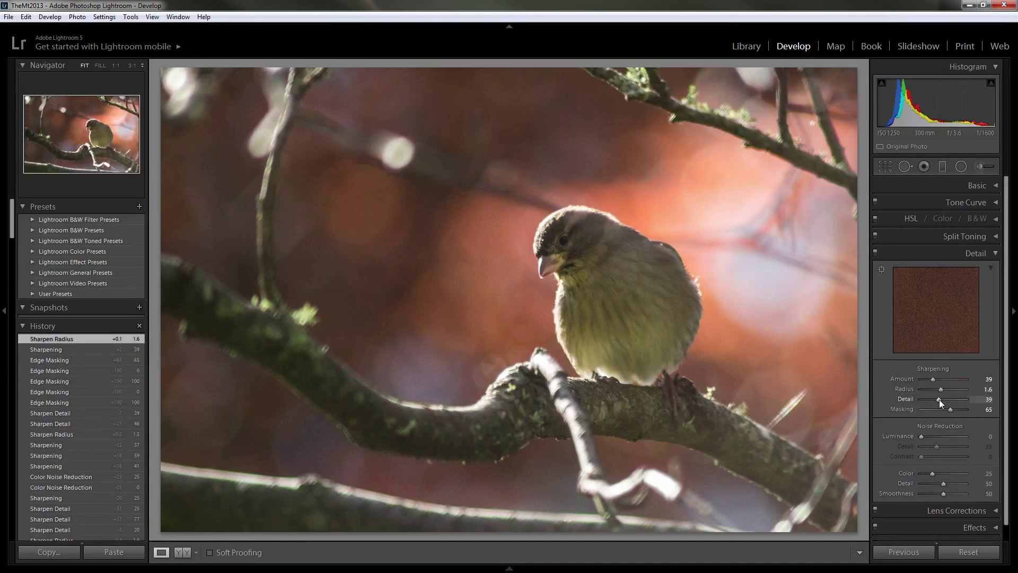
{"action": "left_click", "coordinate": [939, 399], "text": "alt"}
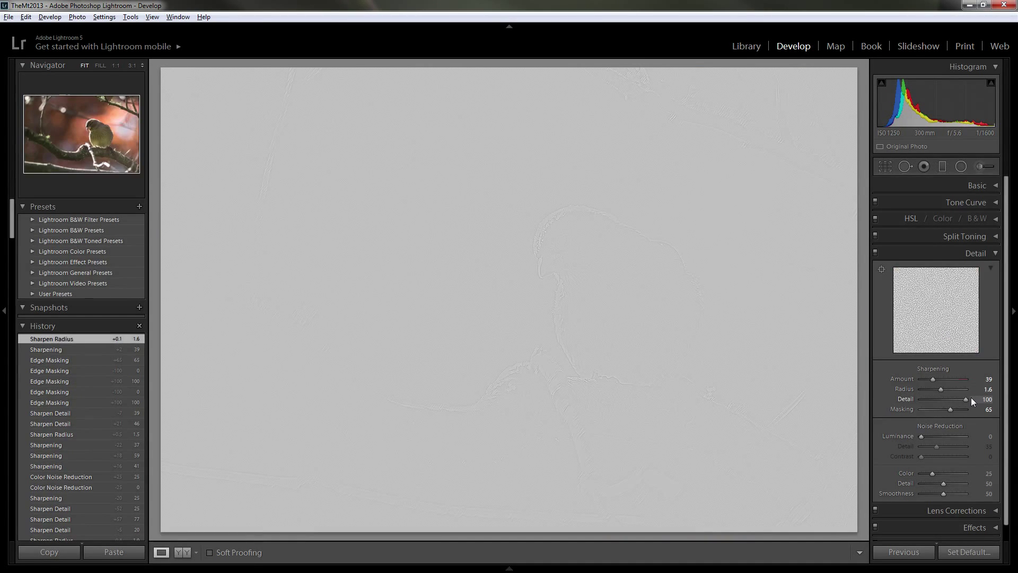
{"action": "left_click_drag", "start_coordinate": [944, 399], "coordinate": [940, 399]}
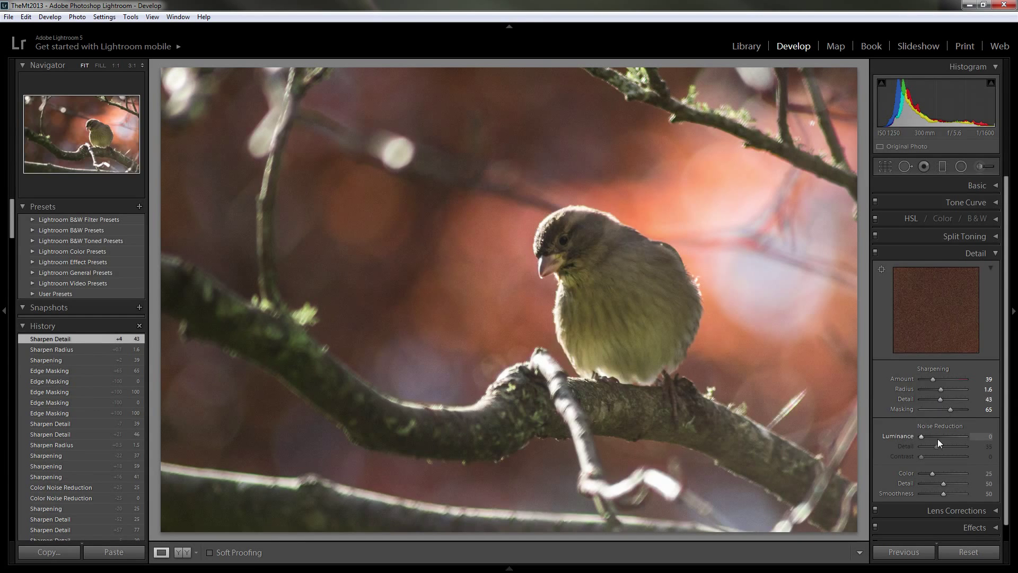
At 1:1 near the bird's head, sweep colour noise reduction and settle it at 27
{"action": "left_click", "coordinate": [452, 293]}
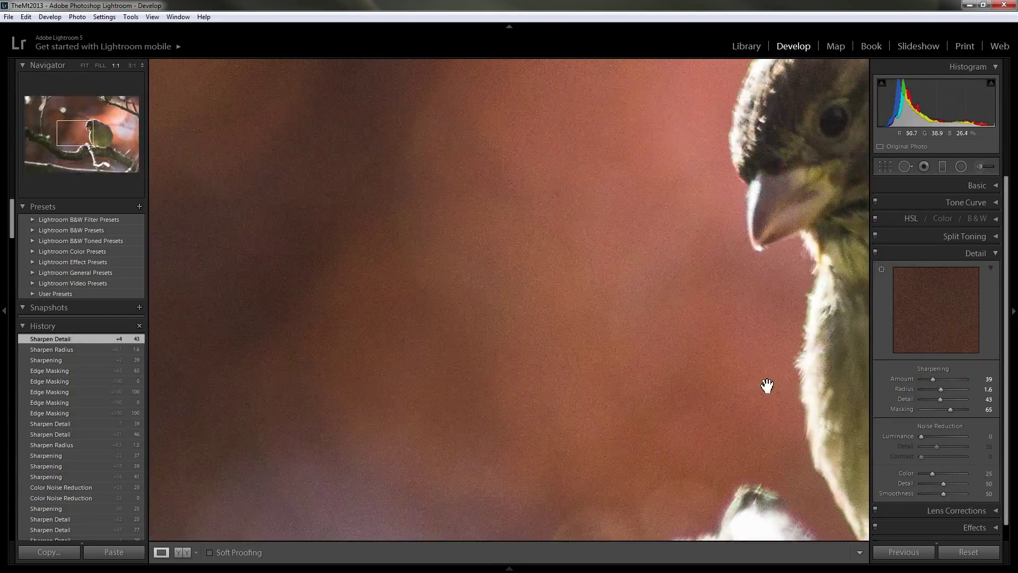
{"action": "left_click_drag", "start_coordinate": [933, 473], "coordinate": [983, 481]}
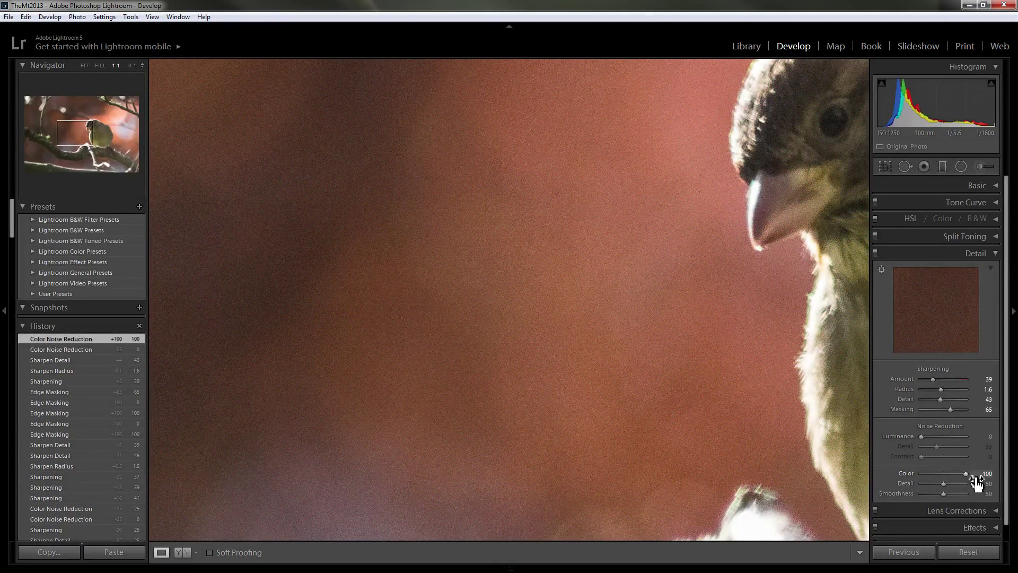
{"action": "left_click_drag", "start_coordinate": [965, 473], "coordinate": [943, 474]}
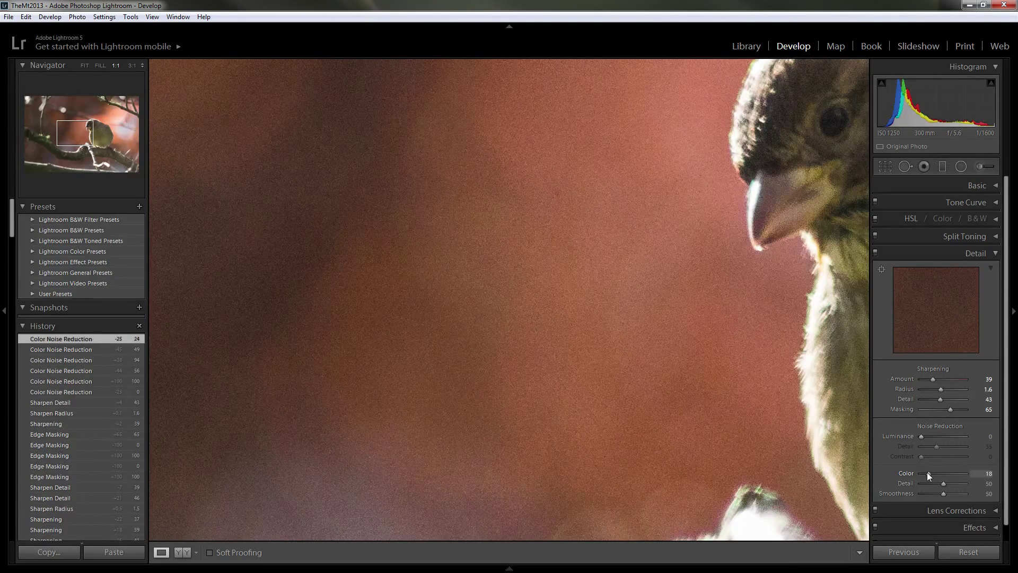
{"action": "left_click_drag", "start_coordinate": [927, 472], "coordinate": [917, 472]}
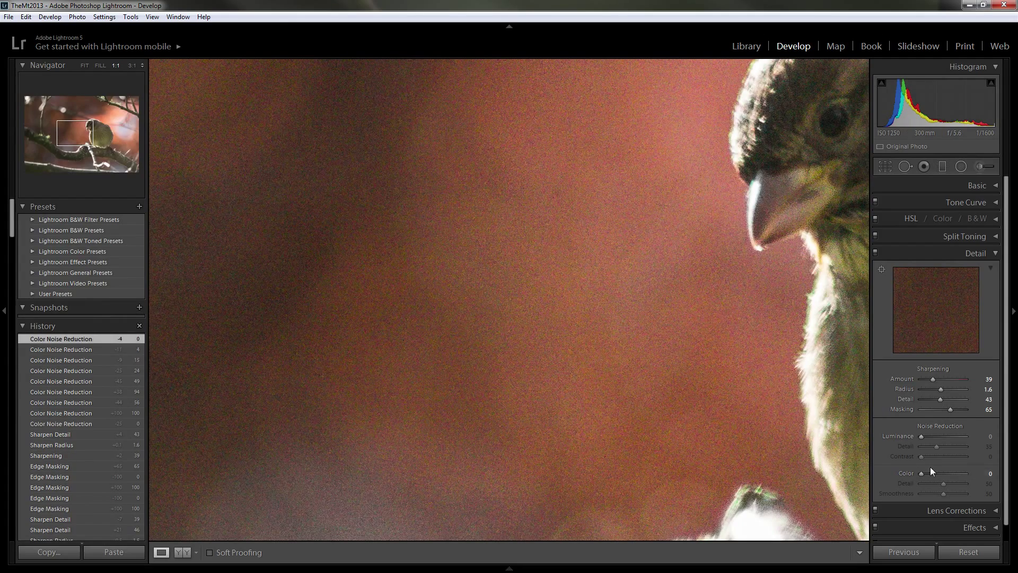
{"action": "left_click_drag", "start_coordinate": [922, 473], "coordinate": [934, 472]}
{"action": "left_click", "coordinate": [424, 390]}
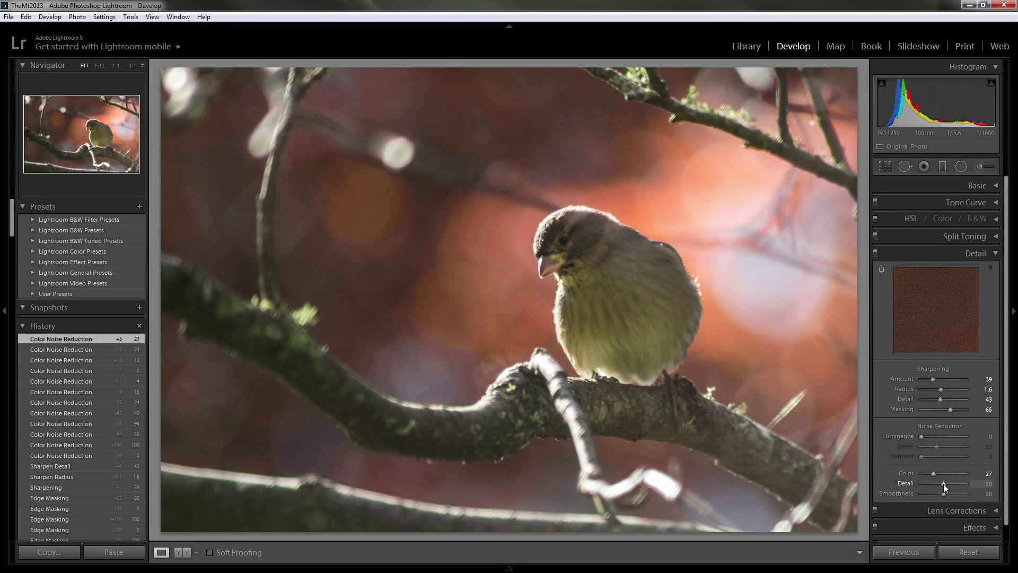
{"action": "left_click_drag", "start_coordinate": [944, 483], "coordinate": [988, 483]}
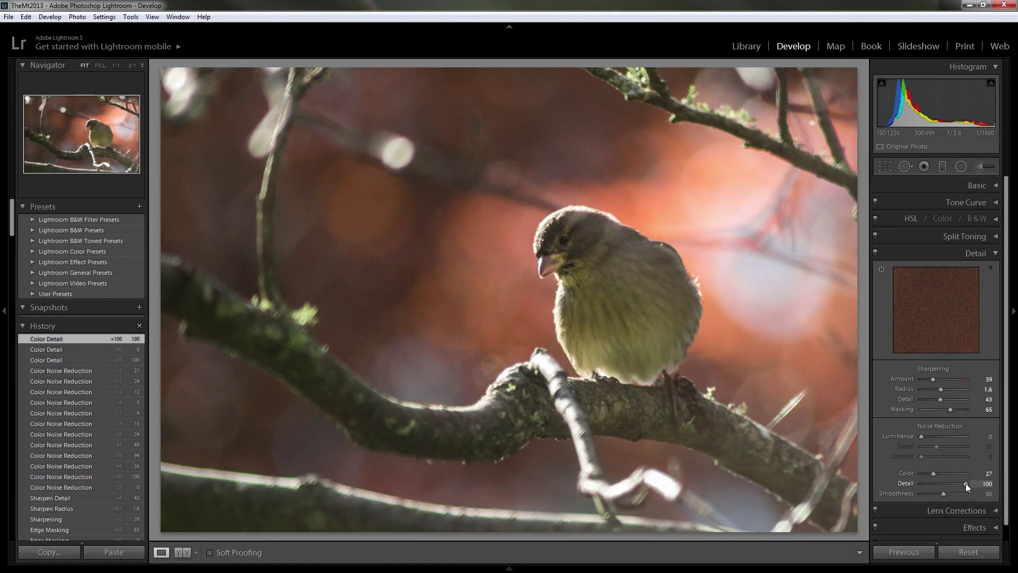
{"action": "left_click_drag", "start_coordinate": [949, 483], "coordinate": [943, 483]}
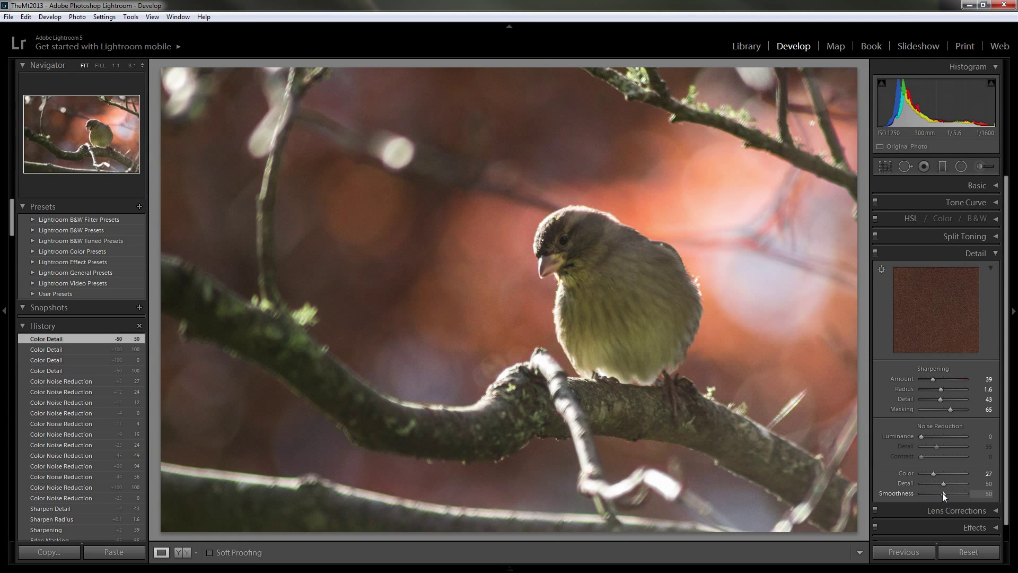
{"action": "left_click_drag", "start_coordinate": [944, 496], "coordinate": [969, 492]}
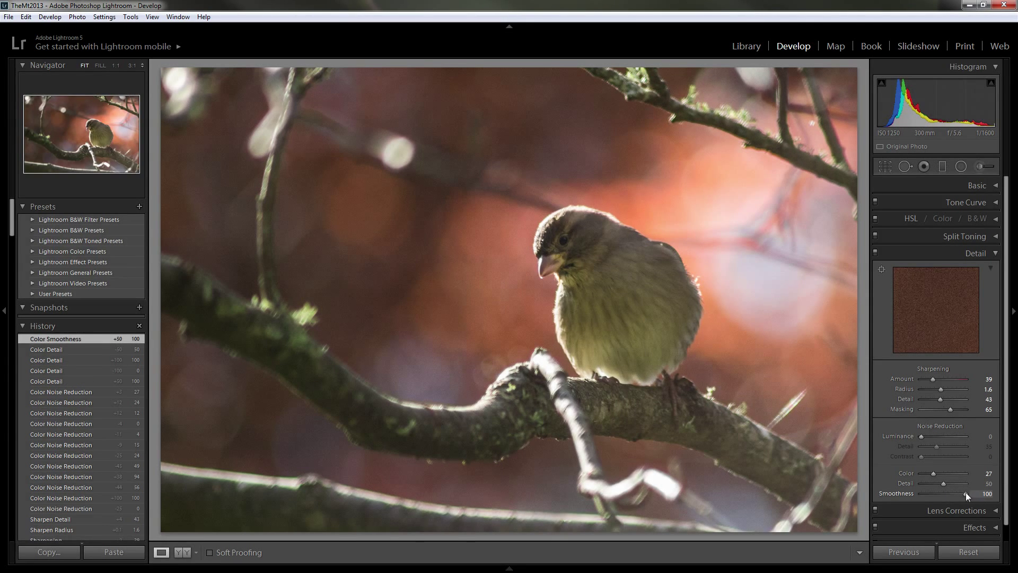
{"action": "left_click_drag", "start_coordinate": [908, 498], "coordinate": [900, 498]}
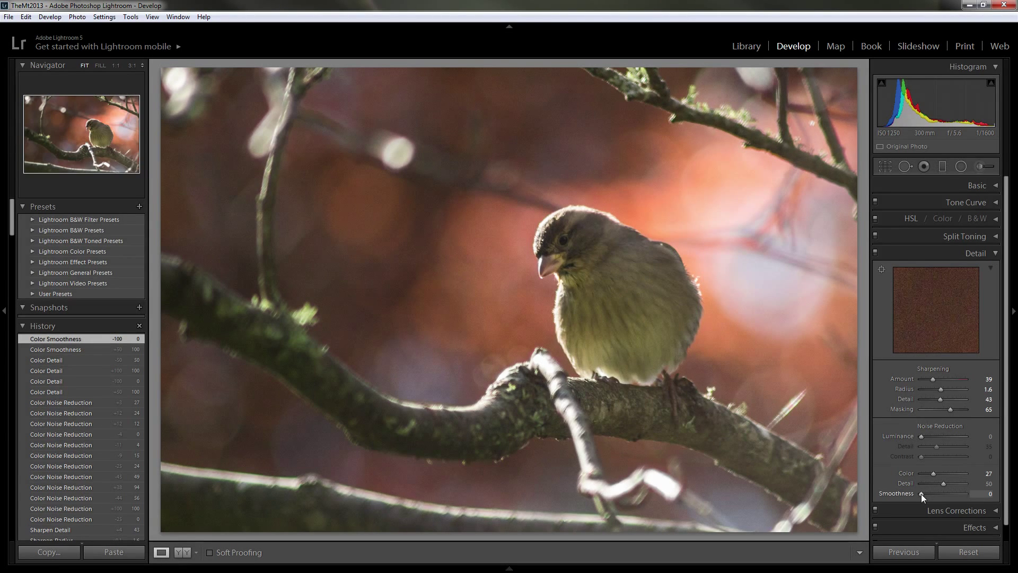
{"action": "left_click_drag", "start_coordinate": [943, 494], "coordinate": [944, 493]}
{"action": "left_click", "coordinate": [944, 493]}
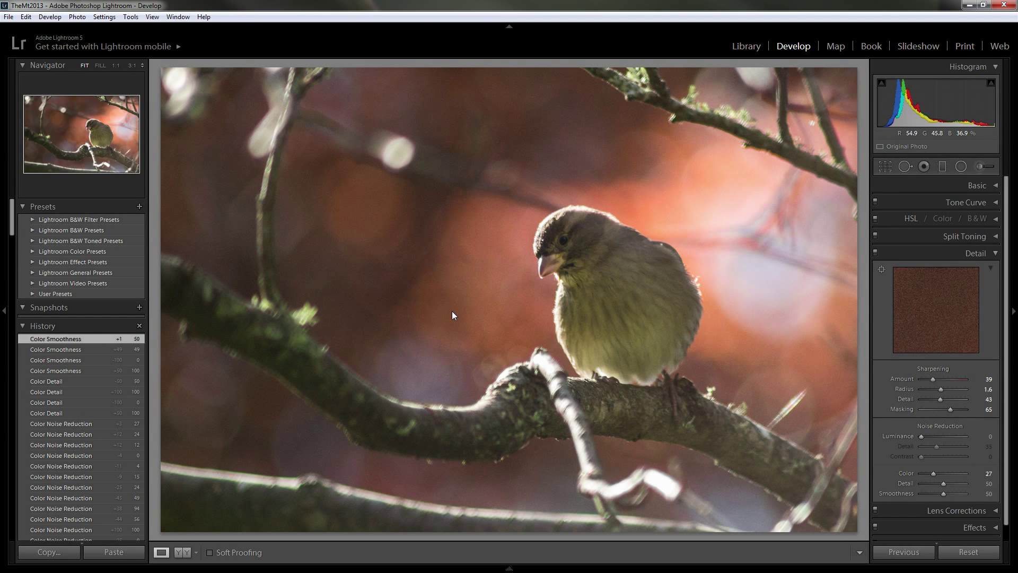
At 1:1 beside the bird, push Luminance noise reduction to 100, then view the whole photo
{"action": "left_click", "coordinate": [433, 277]}
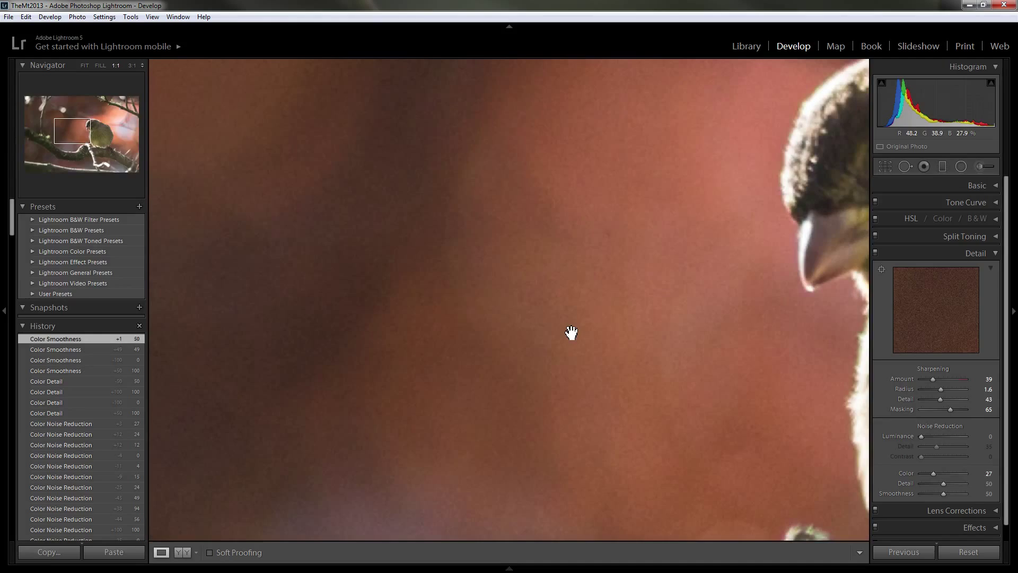
{"action": "left_click_drag", "start_coordinate": [761, 319], "coordinate": [622, 334]}
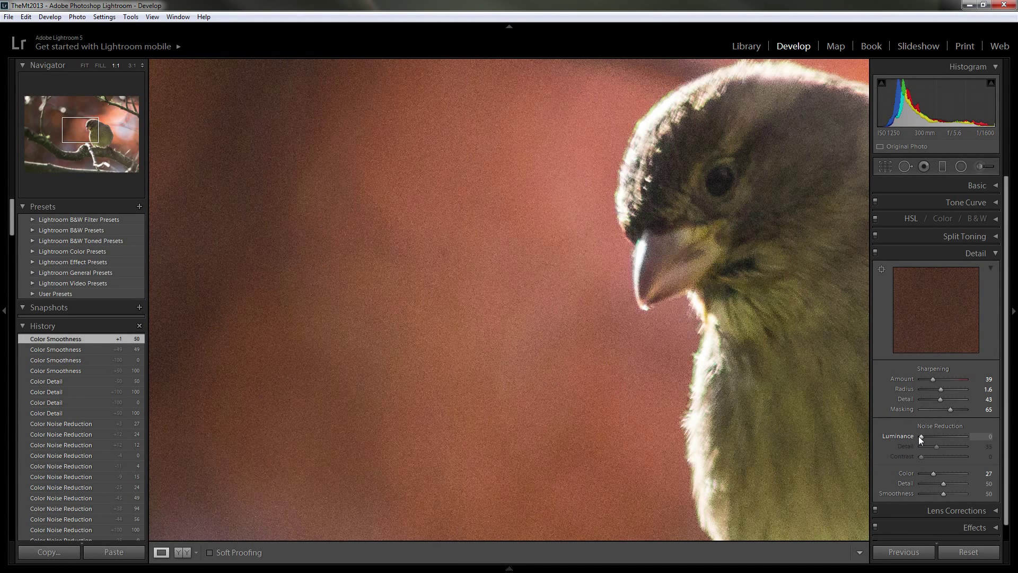
{"action": "left_click_drag", "start_coordinate": [921, 436], "coordinate": [995, 446]}
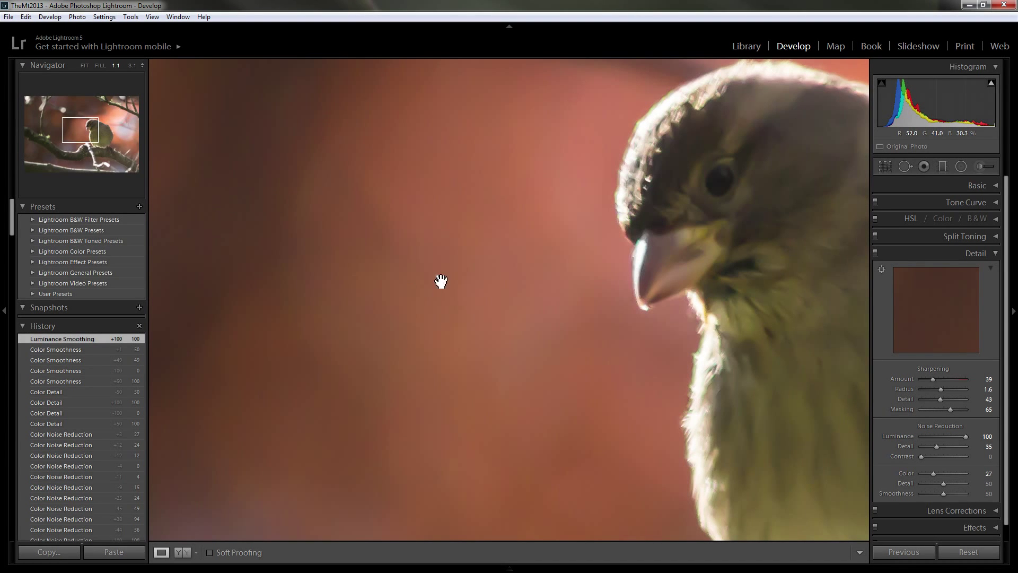
{"action": "left_click", "coordinate": [553, 401]}
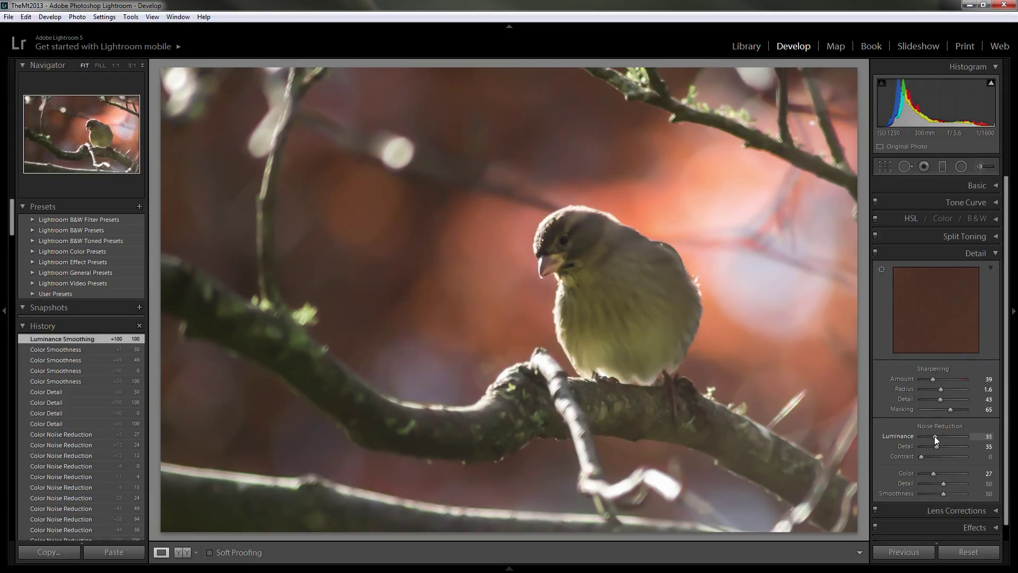
At 1:1, compare Luminance at 0, 15 and 56, settle at 30, then zoom on the bird's head
{"action": "left_click_drag", "start_coordinate": [933, 436], "coordinate": [934, 436]}
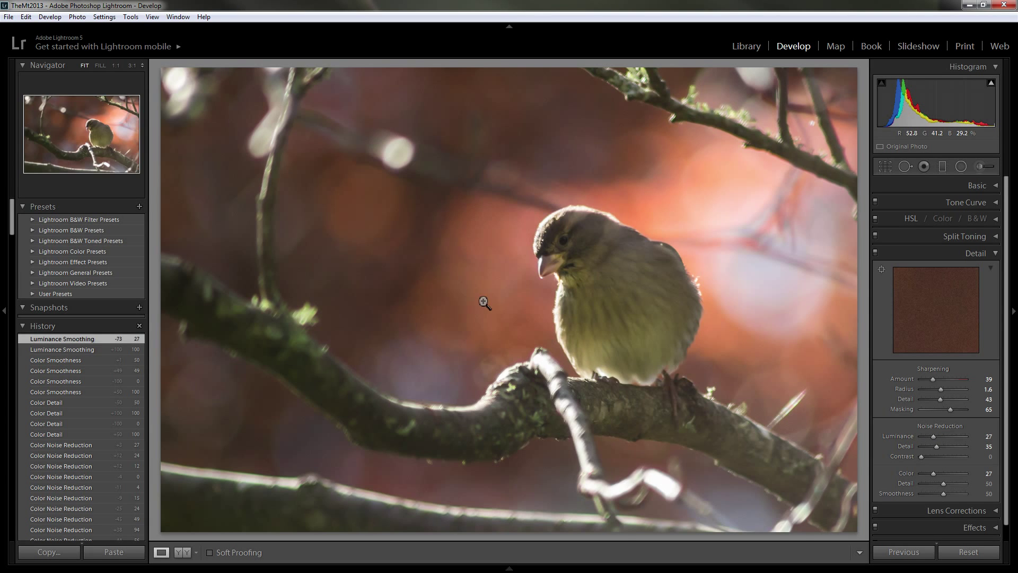
{"action": "left_click", "coordinate": [457, 280]}
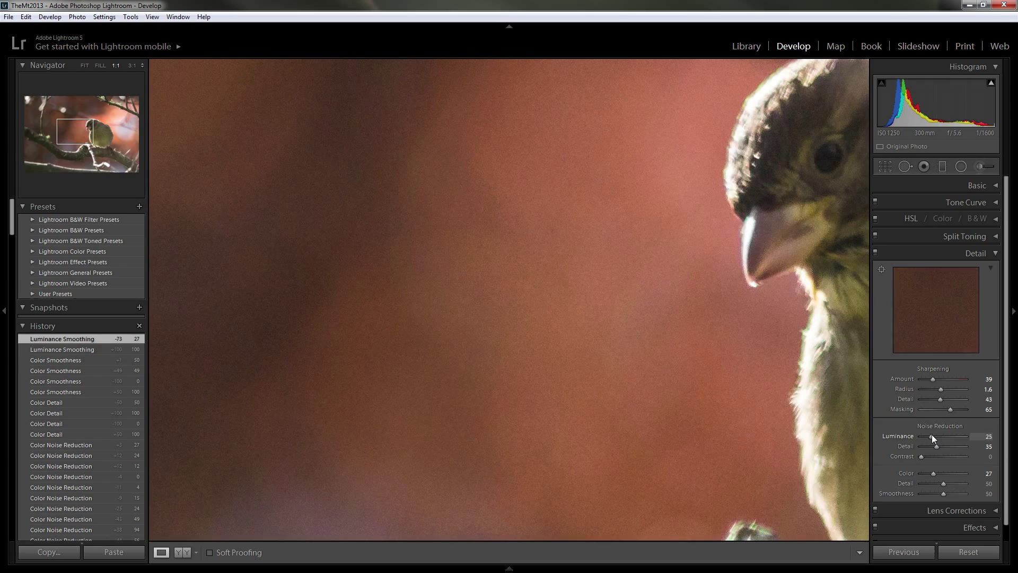
{"action": "left_click_drag", "start_coordinate": [928, 434], "coordinate": [921, 434]}
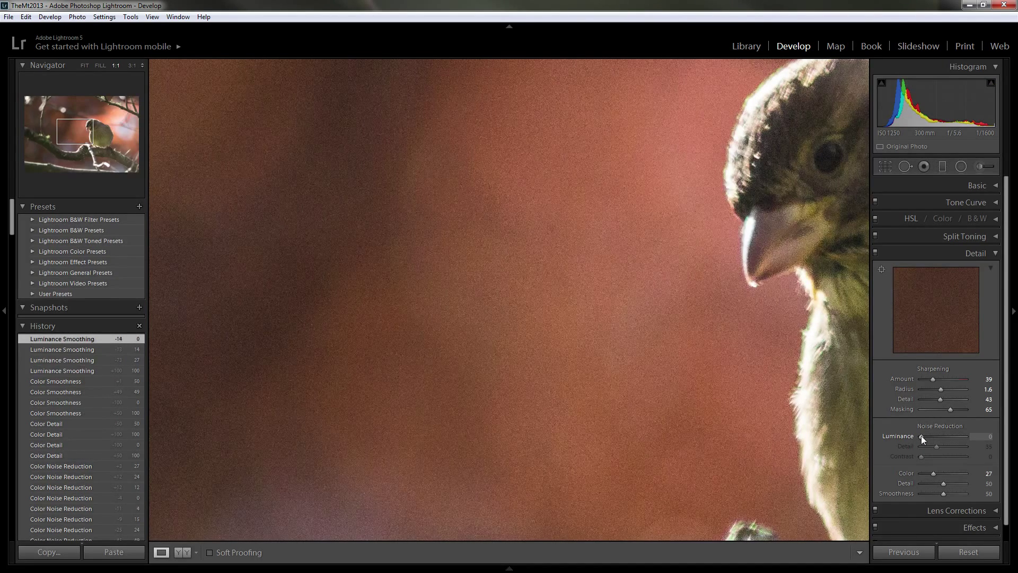
{"action": "left_click_drag", "start_coordinate": [921, 435], "coordinate": [928, 435]}
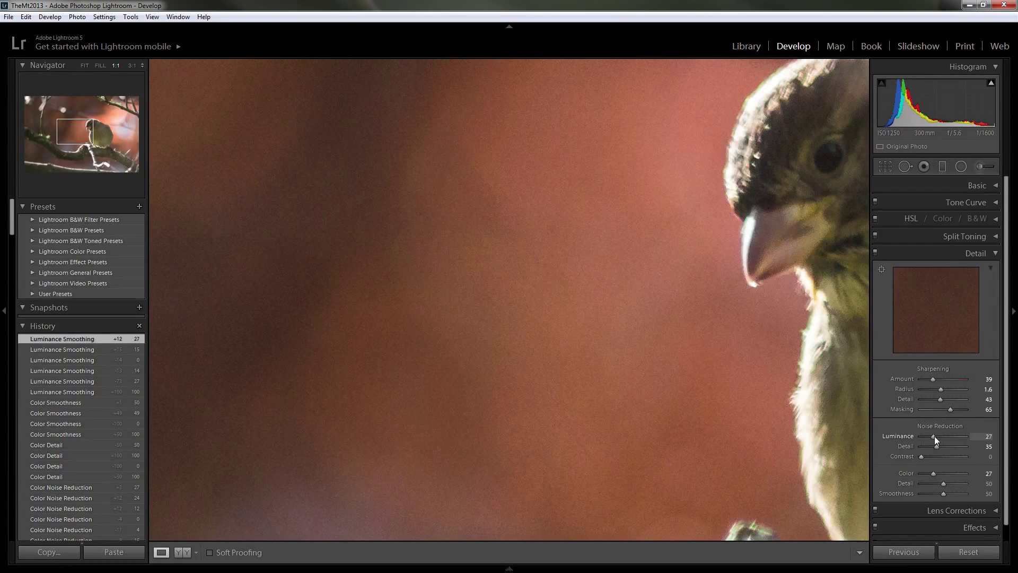
{"action": "left_click_drag", "start_coordinate": [934, 436], "coordinate": [935, 436]}
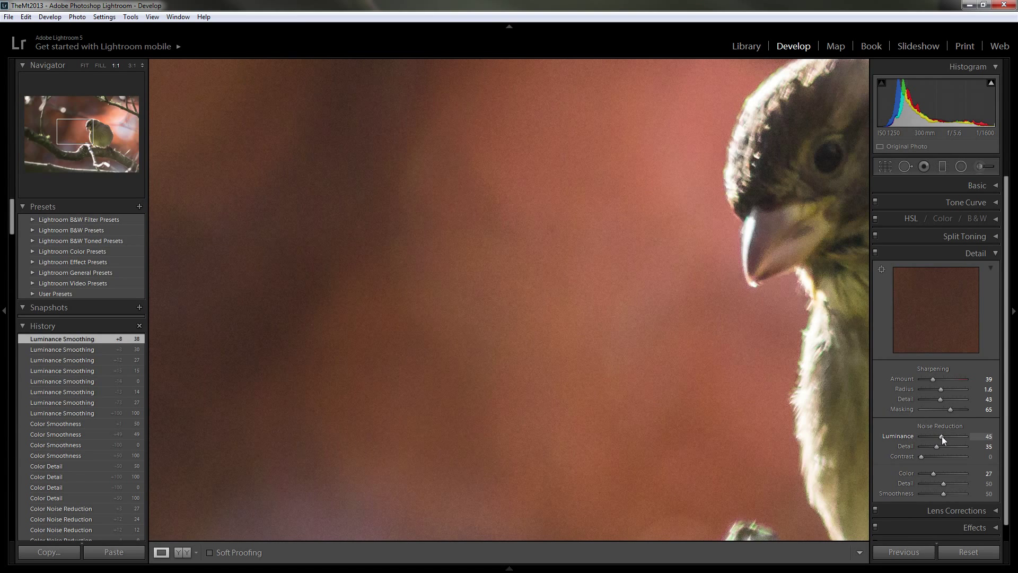
{"action": "left_click_drag", "start_coordinate": [946, 436], "coordinate": [934, 436]}
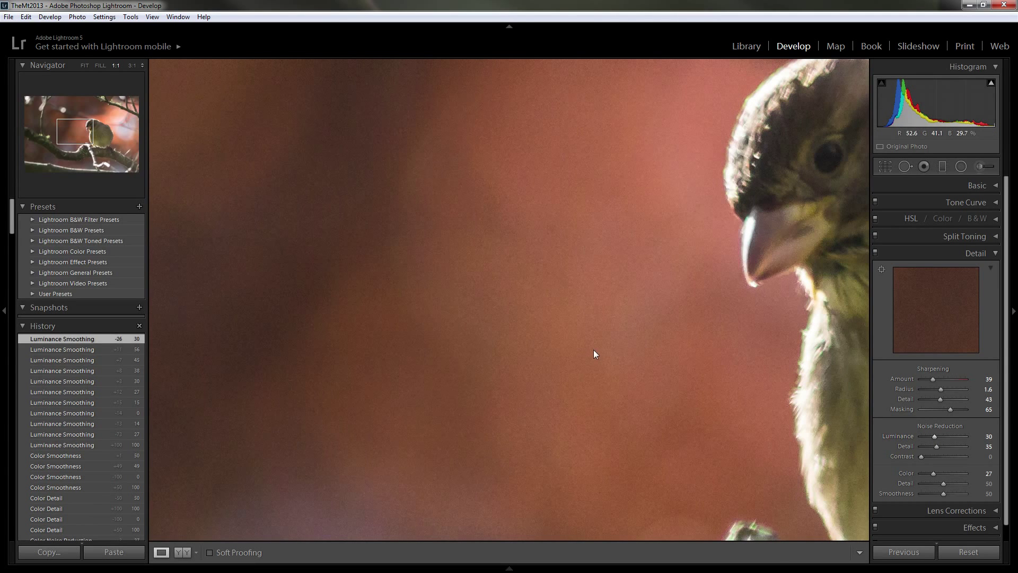
{"action": "left_click", "coordinate": [560, 347]}
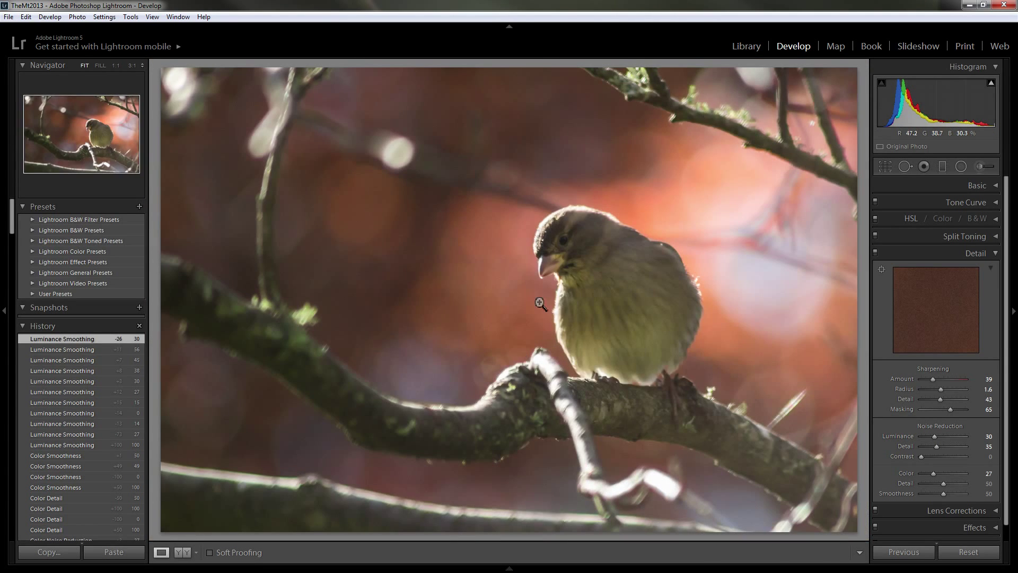
{"action": "left_click", "coordinate": [517, 286]}
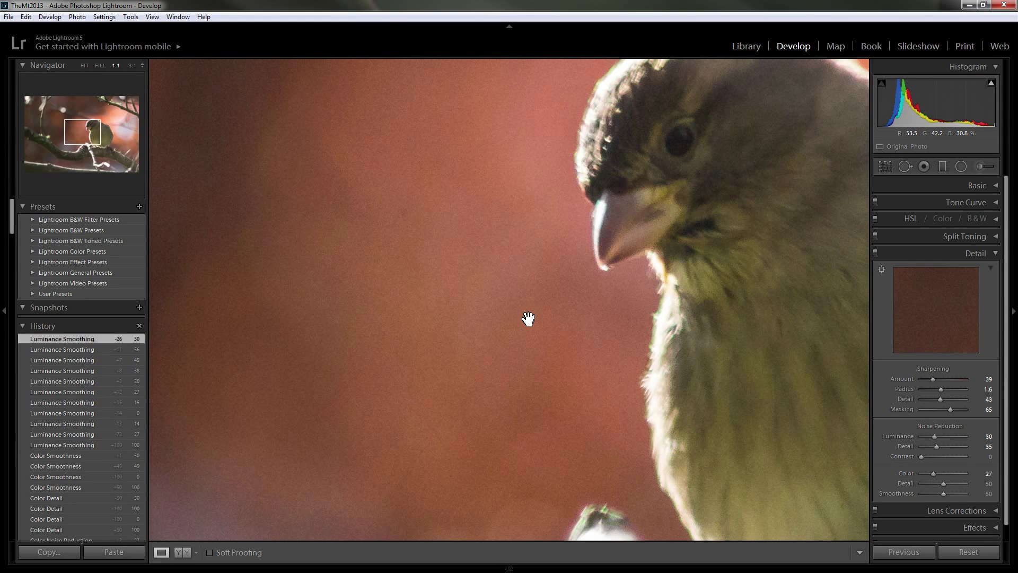
Try luminance noise-reduction Detail at maximum, 50 and 31, settling on 46
{"action": "left_click", "coordinate": [470, 297]}
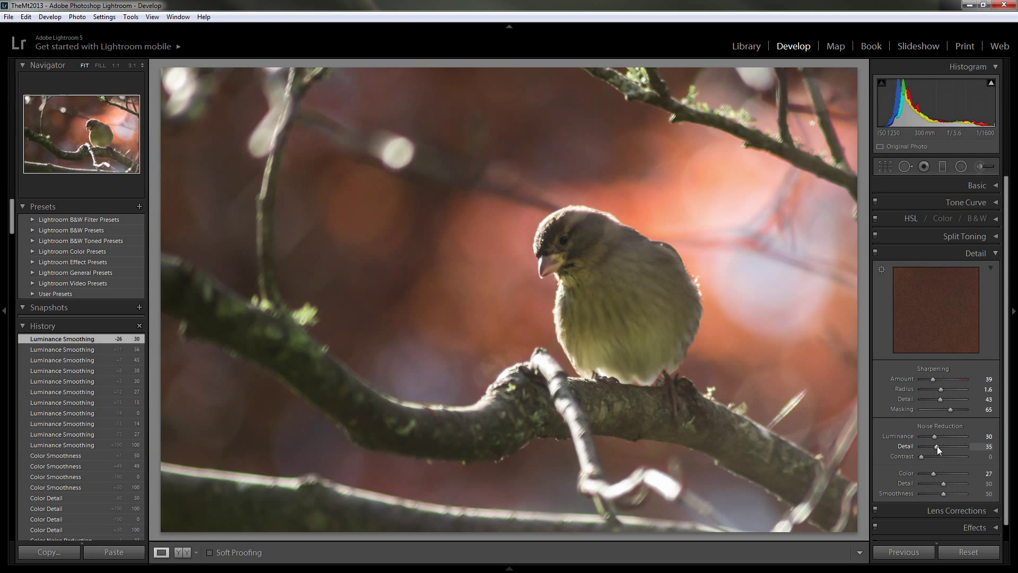
{"action": "left_click_drag", "start_coordinate": [993, 449], "coordinate": [994, 450]}
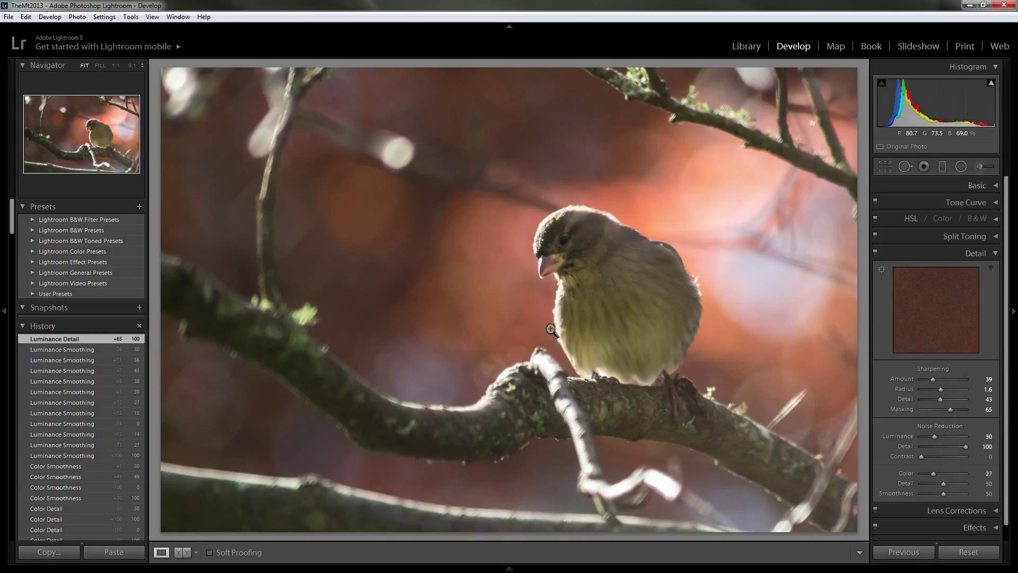
{"action": "double_click", "coordinate": [965, 447]}
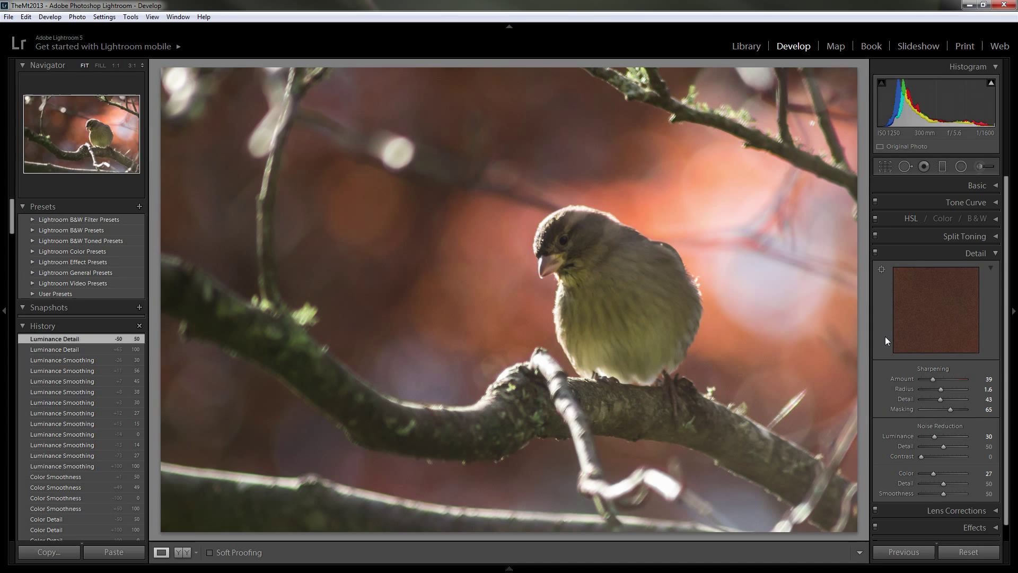
{"action": "left_click_drag", "start_coordinate": [943, 447], "coordinate": [934, 448]}
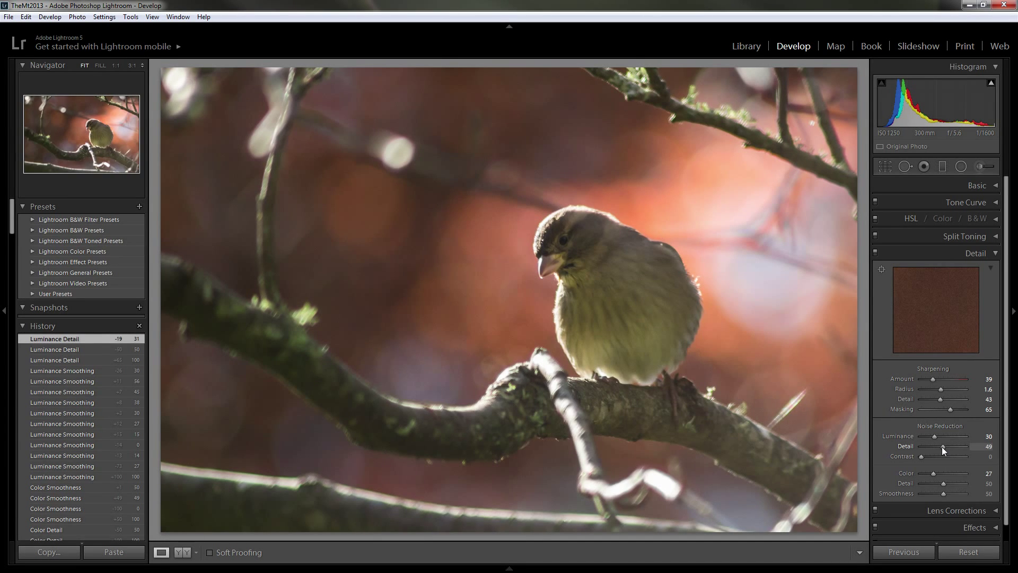
{"action": "left_click_drag", "start_coordinate": [941, 447], "coordinate": [941, 447]}
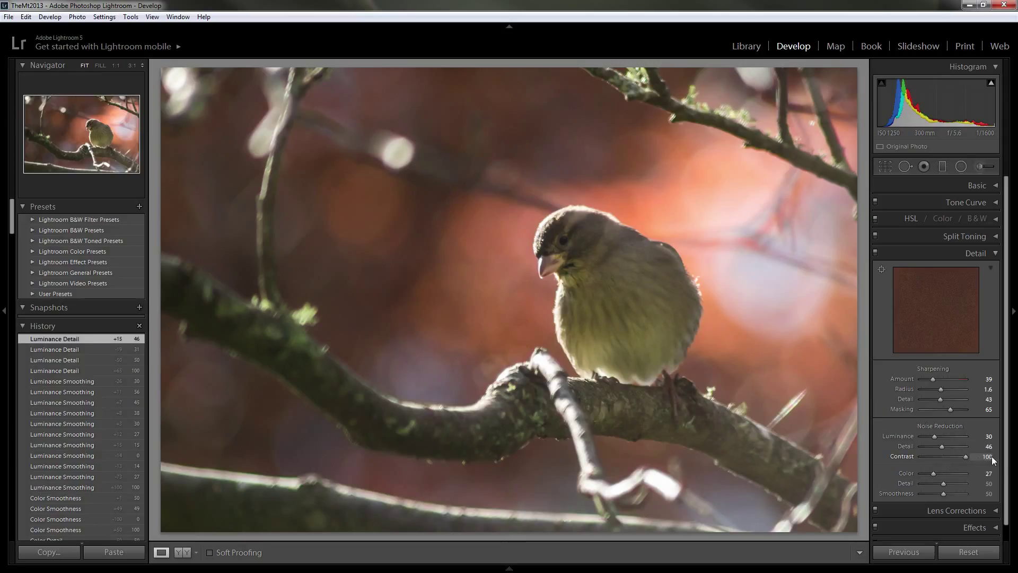
Test luminance Contrast at 100 and 37, leave it at 0, and zoom to 1:1 beside the beak
{"action": "left_click_drag", "start_coordinate": [921, 456], "coordinate": [993, 457]}
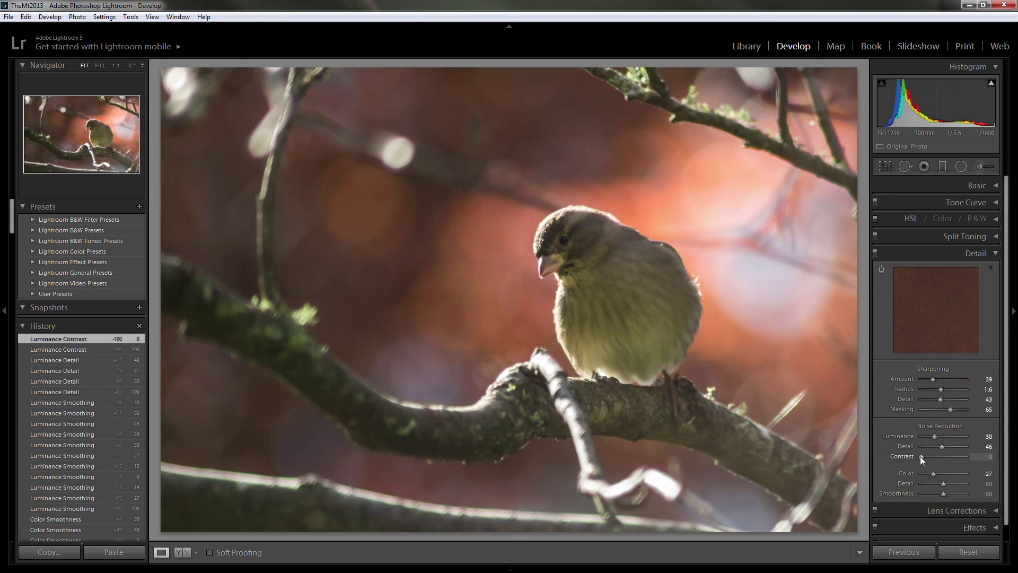
{"action": "left_click_drag", "start_coordinate": [921, 456], "coordinate": [937, 457]}
{"action": "left_click_drag", "start_coordinate": [937, 456], "coordinate": [914, 454]}
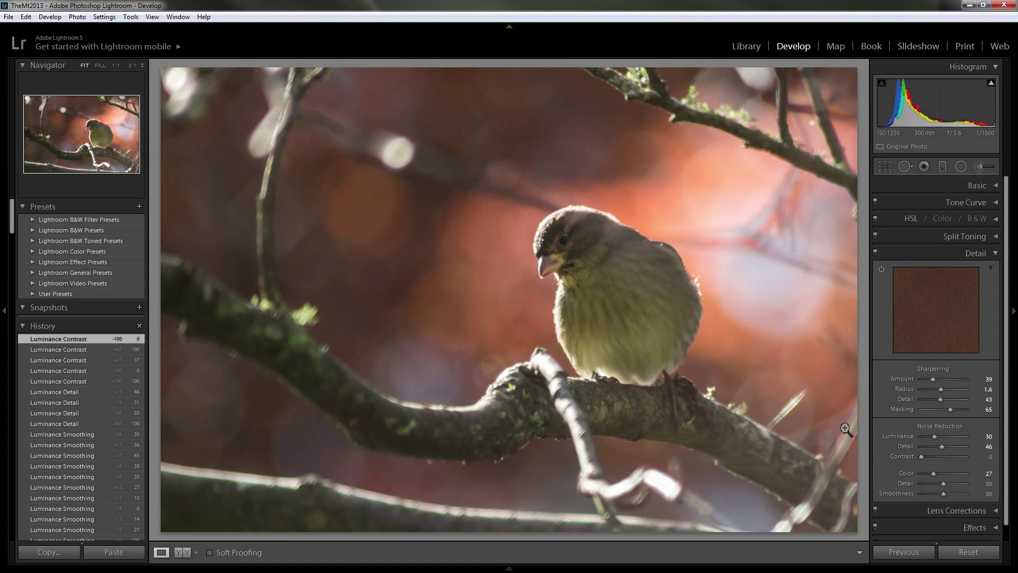
{"action": "left_click", "coordinate": [446, 313]}
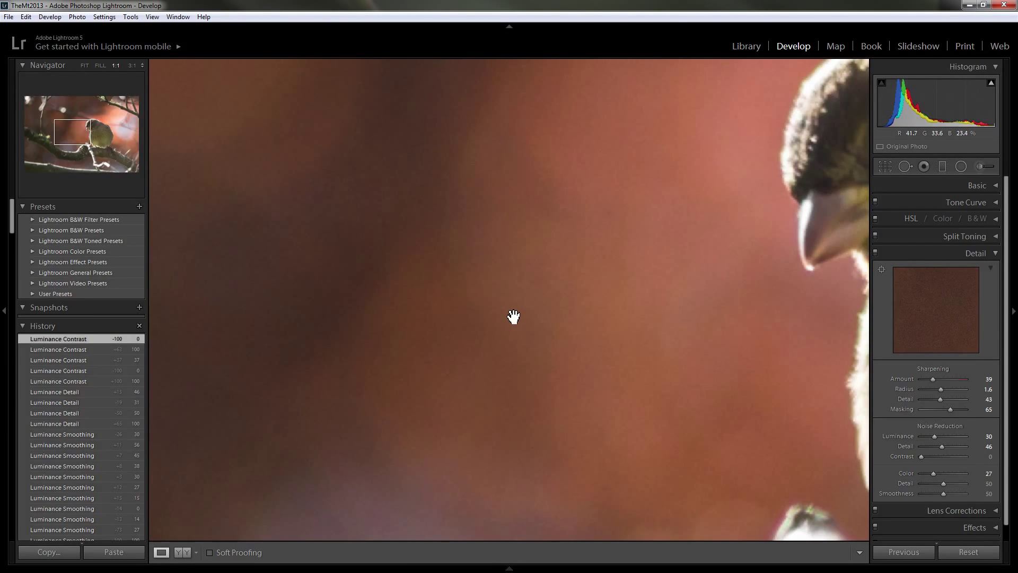
Zoom back out to Fit view showing the whole bird-on-branch photo
{"action": "left_click", "coordinate": [464, 324]}
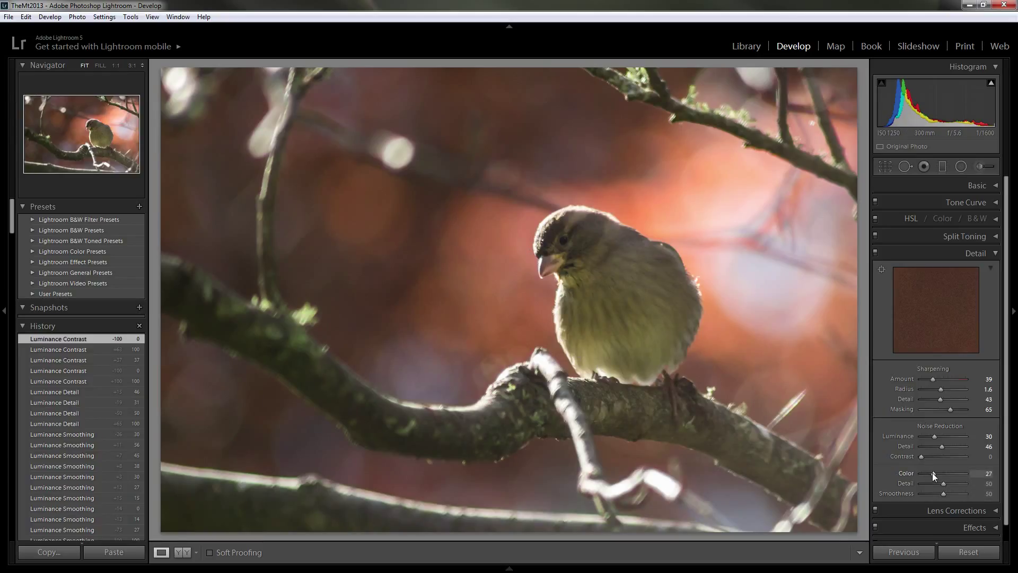
Set colour noise reduction to 0 and inspect the background grain near the beak at 1:1
{"action": "left_click_drag", "start_coordinate": [933, 473], "coordinate": [909, 469]}
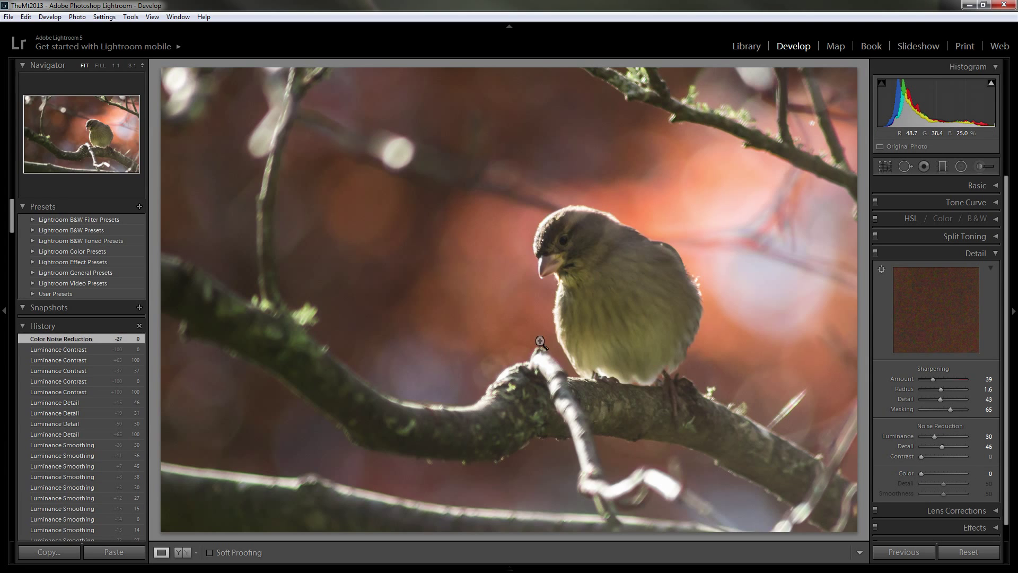
{"action": "left_click", "coordinate": [497, 300]}
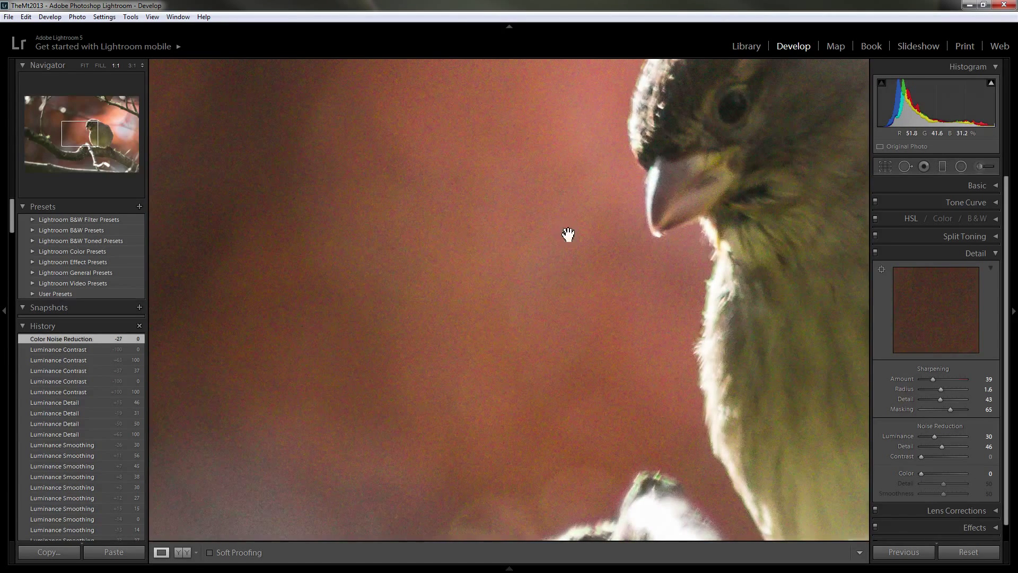
{"action": "left_click", "coordinate": [557, 275]}
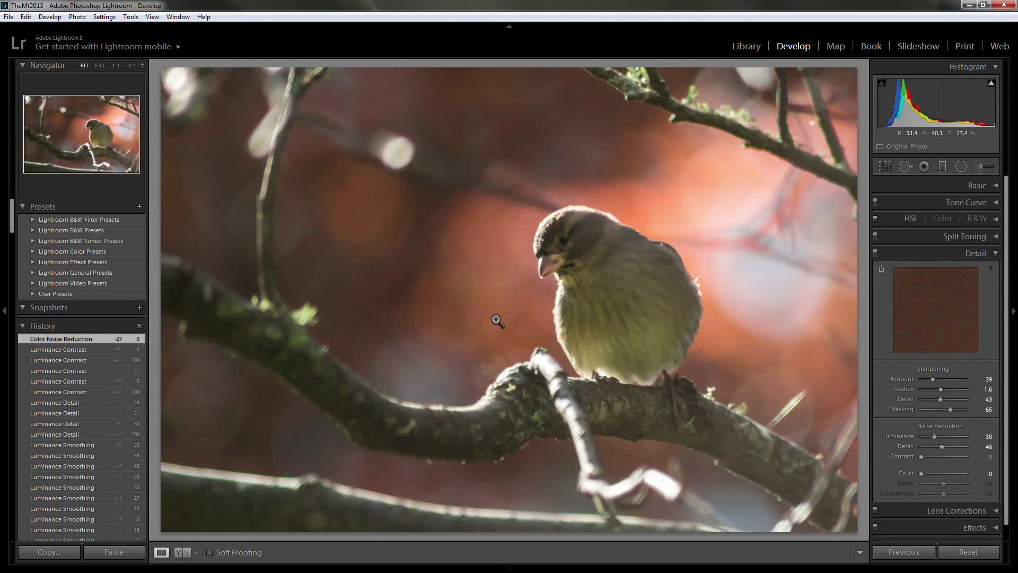
Set colour noise reduction to 25 and recheck the background at 1:1
{"action": "mouse_move", "coordinate": [922, 473]}
{"action": "left_mouse_down"}
{"action": "mouse_move", "coordinate": [933, 473]}
{"action": "mouse_move", "coordinate": [924, 473]}
{"action": "left_mouse_up"}
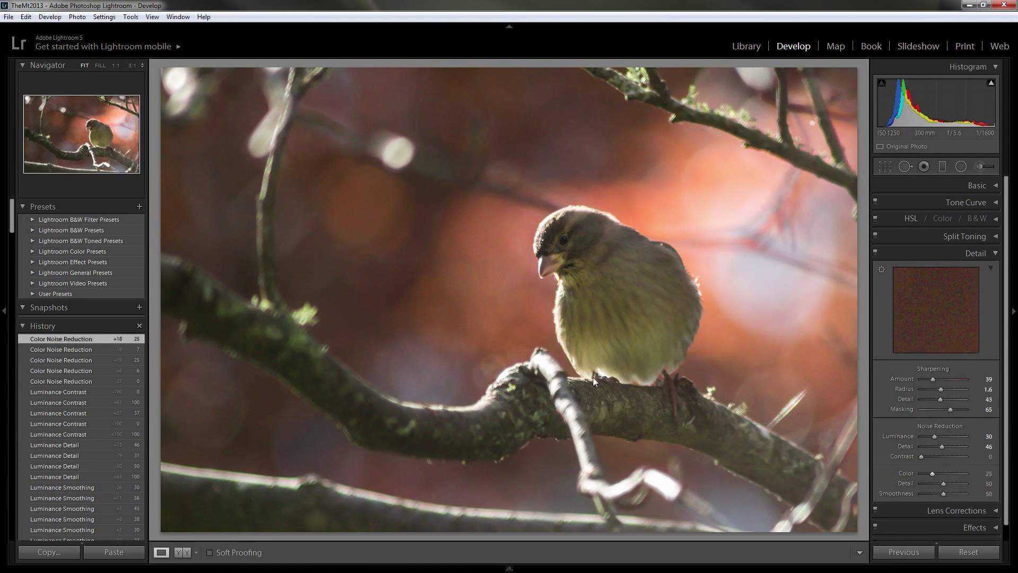
{"action": "left_click", "coordinate": [443, 303]}
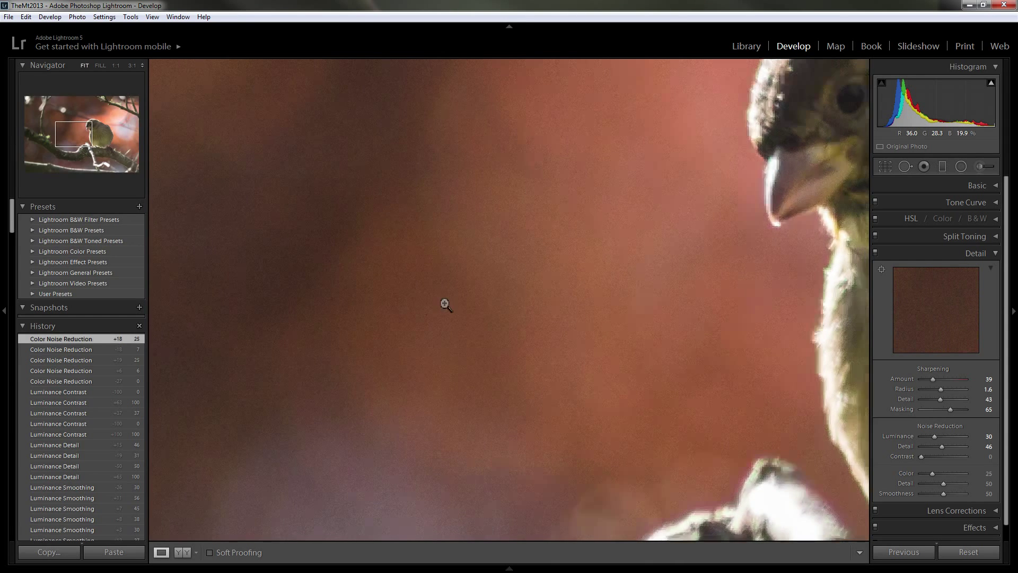
{"action": "left_click", "coordinate": [445, 304]}
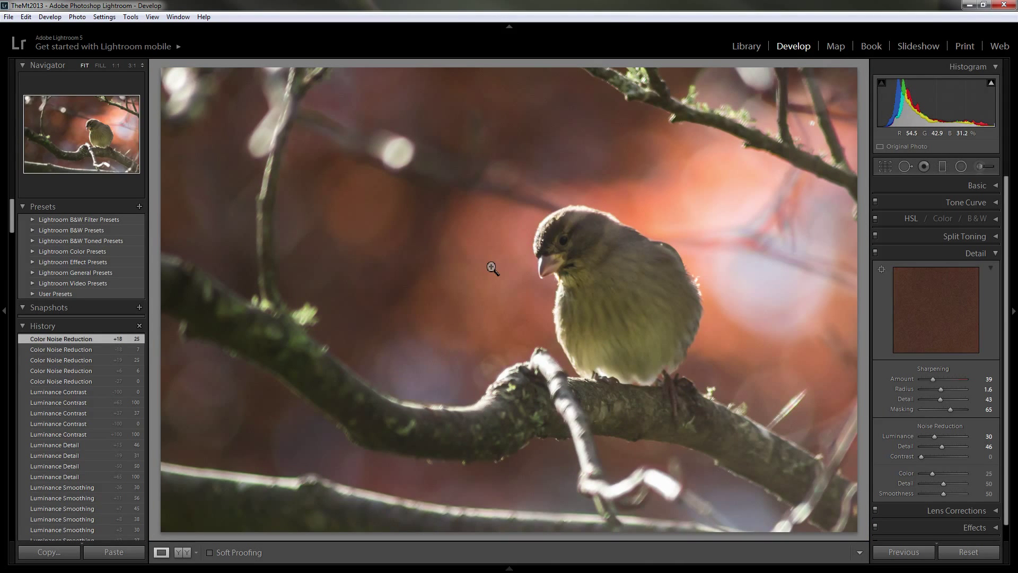